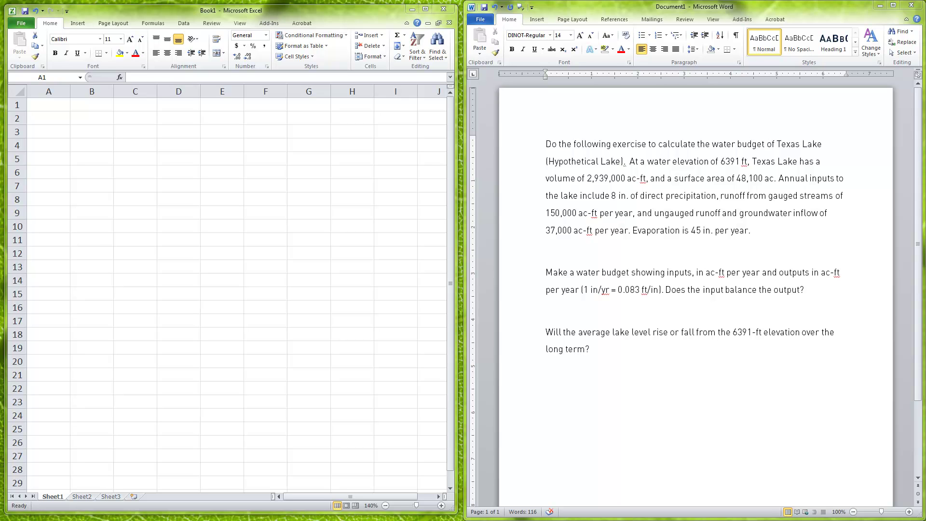
Reshape the Lake Travis satellite map, centre it on Hudson Bend, and place it over the workbook.
key(alt+Tab)
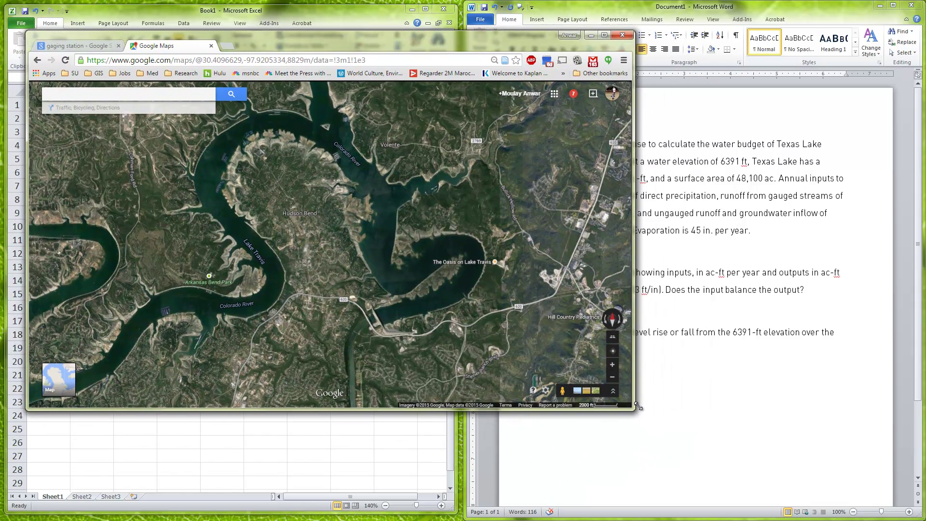
drag(633, 409, 565, 483)
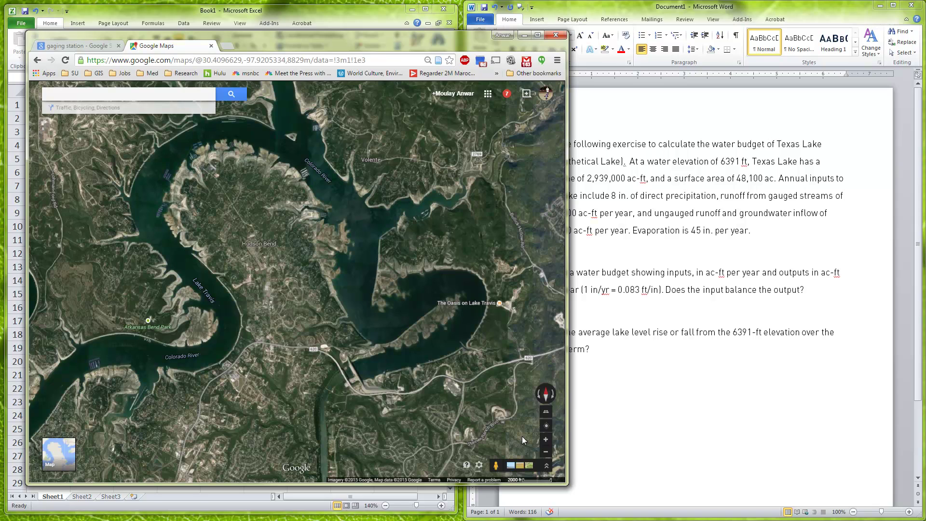
scroll(434, 401, up, 1)
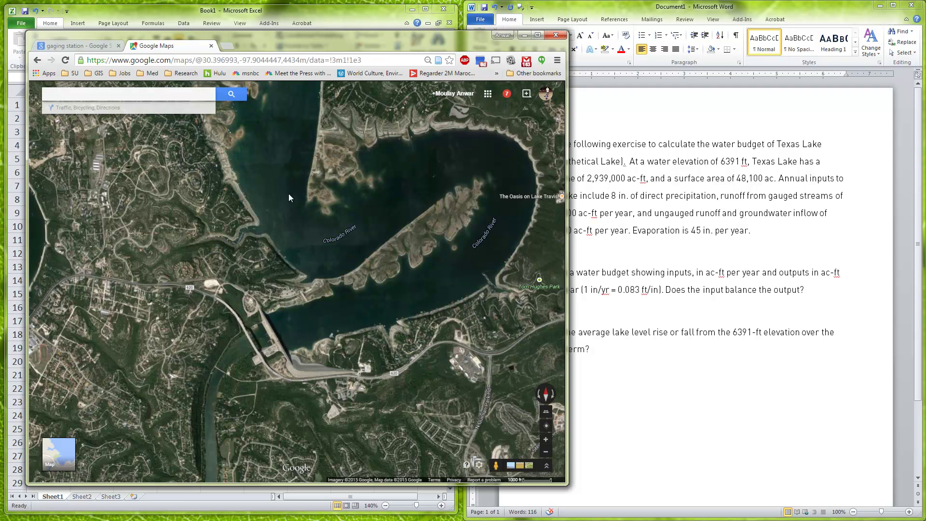
drag(276, 143, 324, 261)
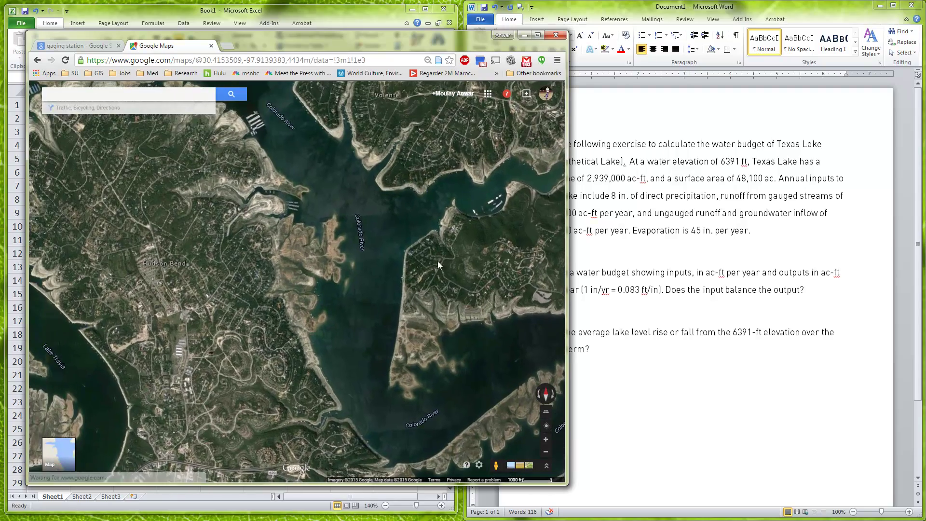
click(545, 452)
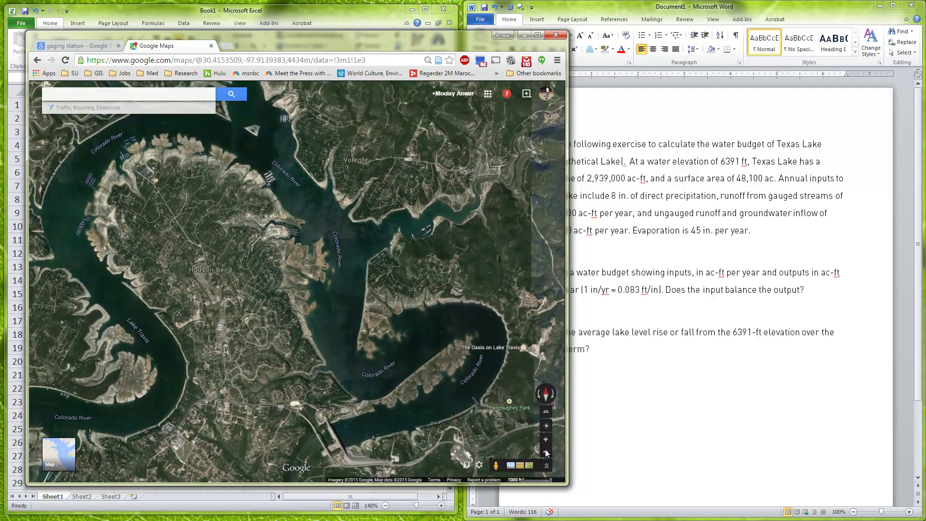
drag(196, 292, 242, 286)
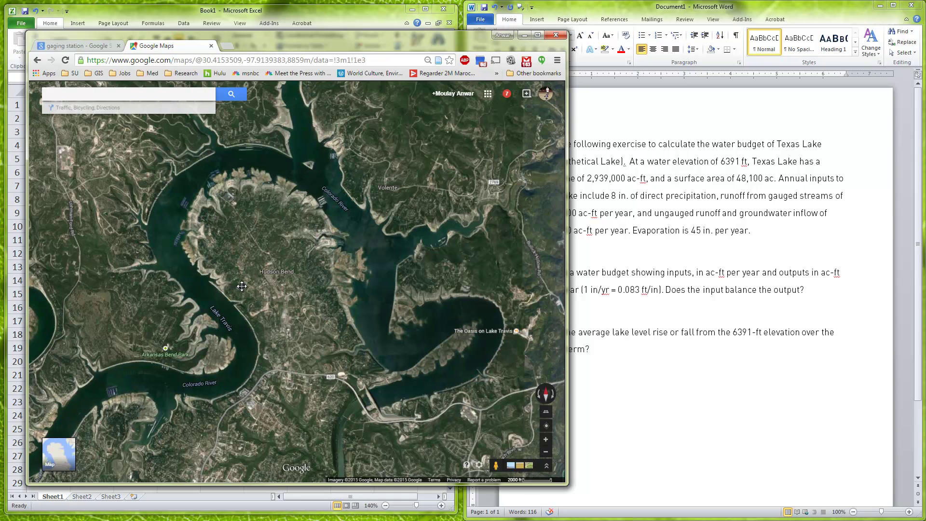
drag(242, 286, 241, 286)
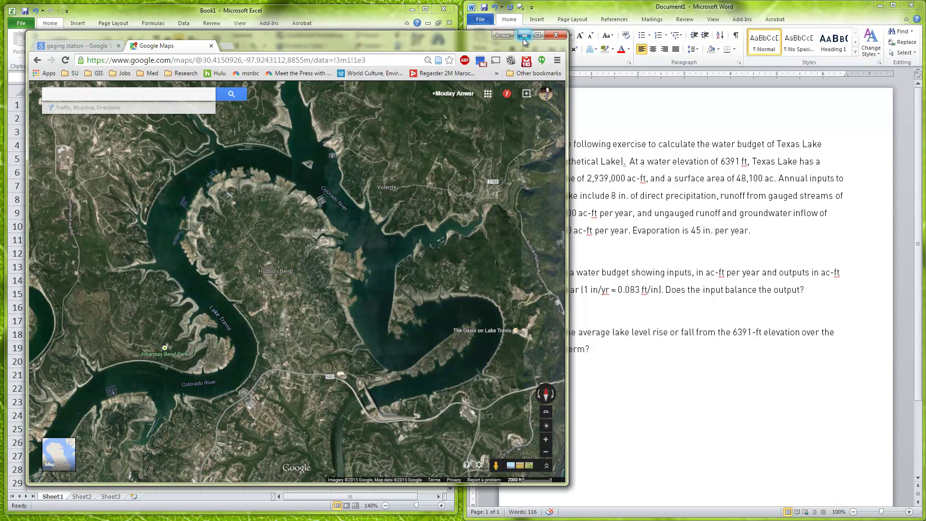
key(super+Down)
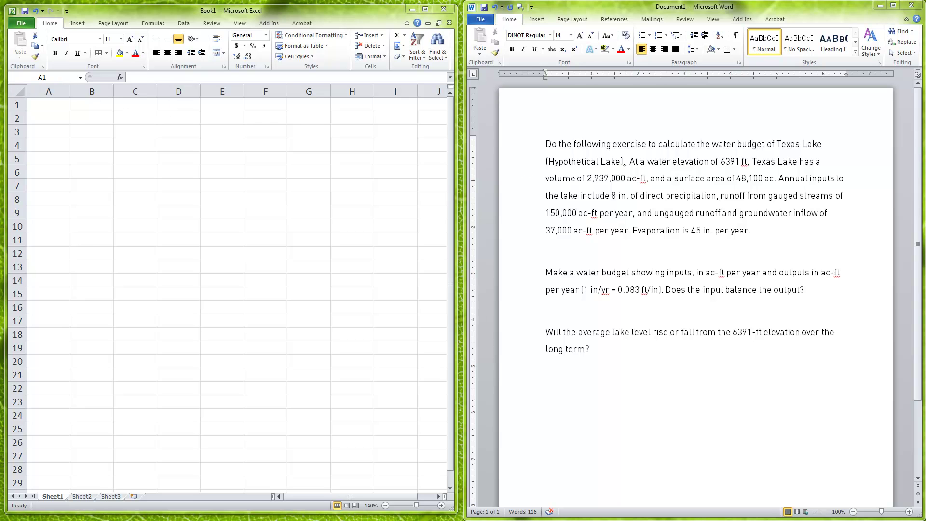
drag(0, 30, 403, 20)
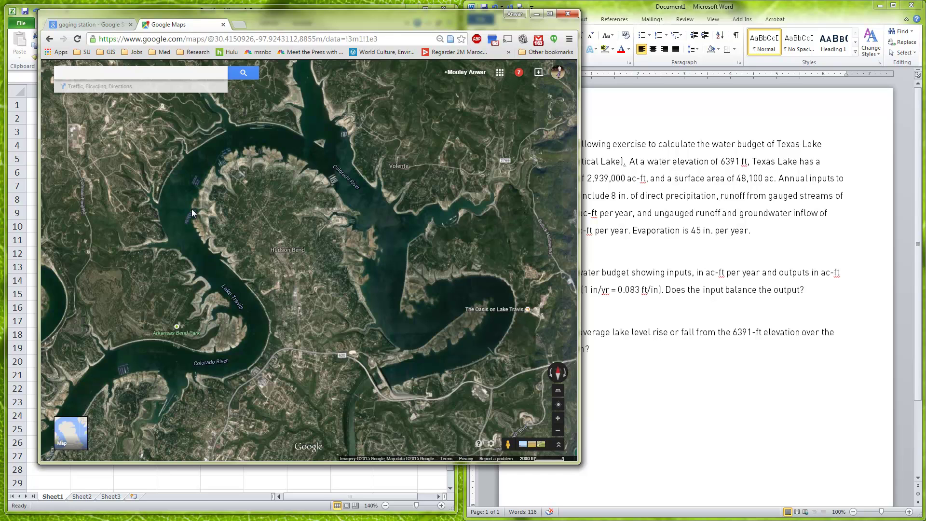
Preview gaging-station images: the US station map, stream gauge, Snoqualmie and Thornapple River photos.
click(98, 26)
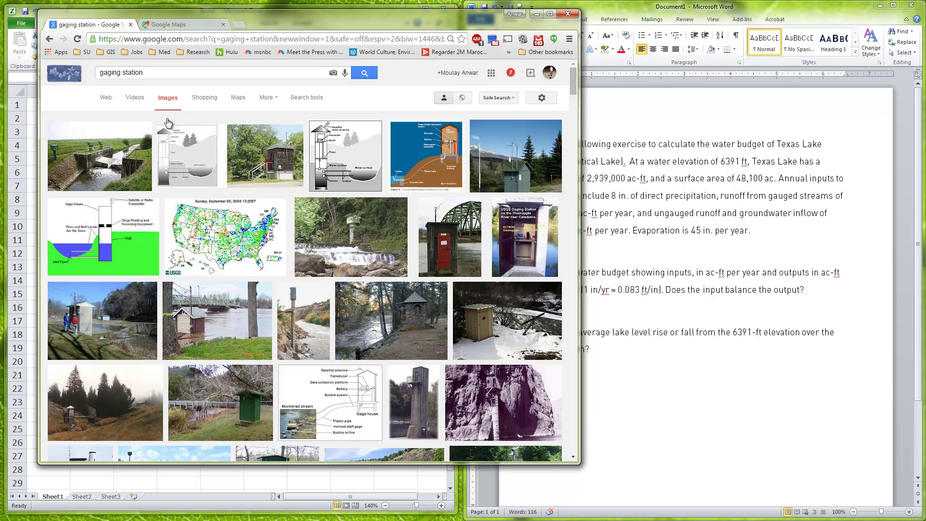
click(242, 223)
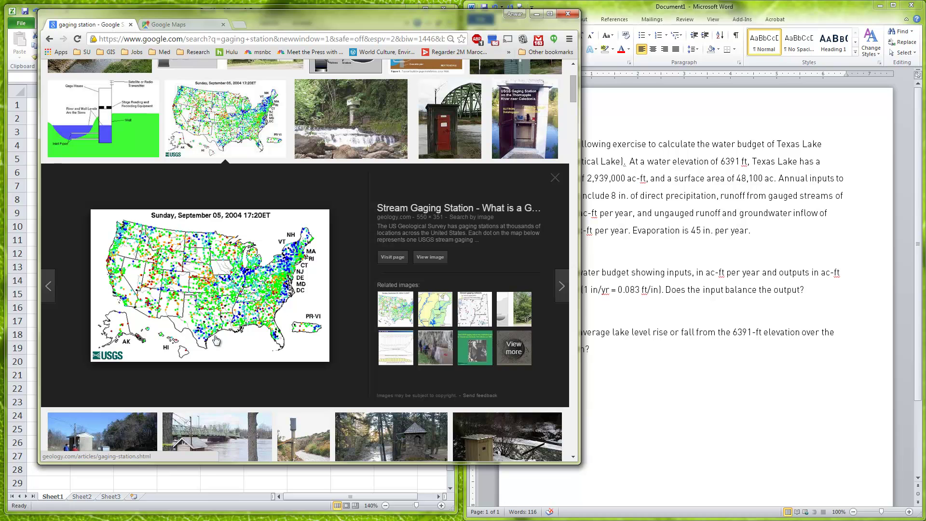
click(377, 120)
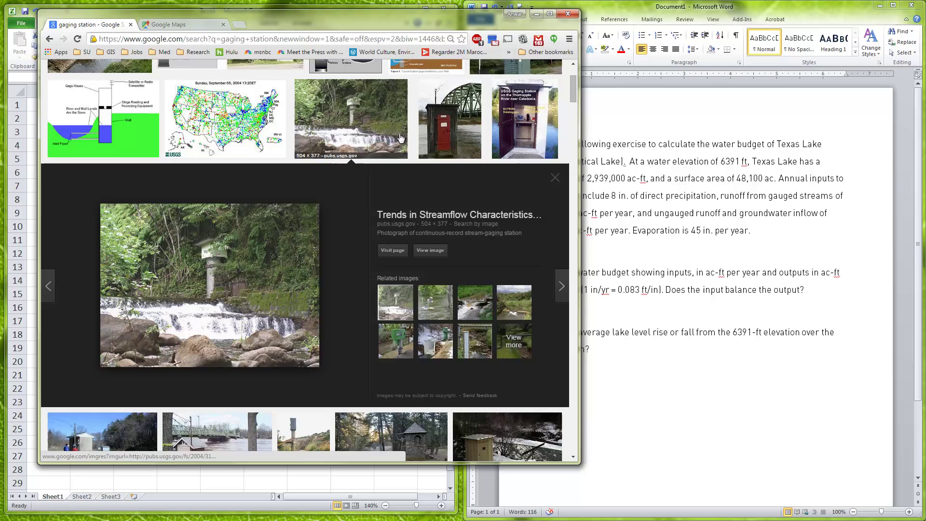
click(445, 127)
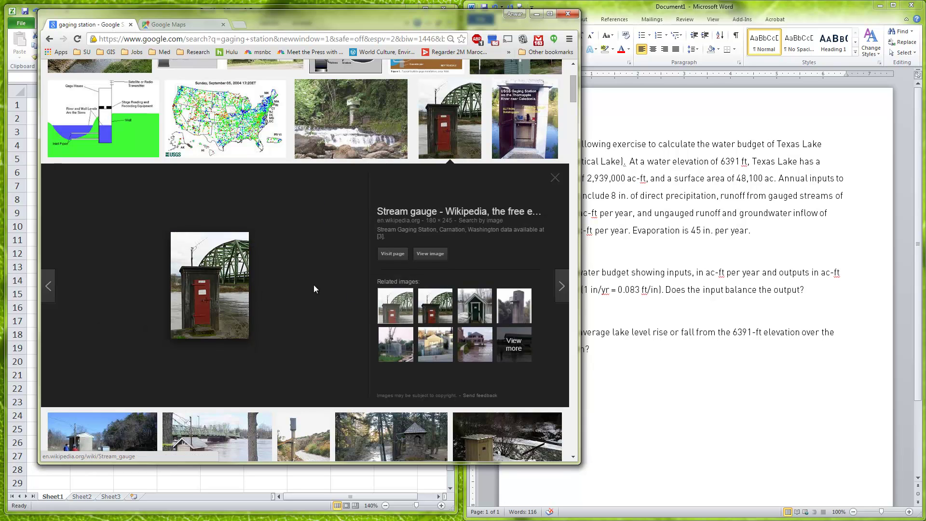
click(439, 307)
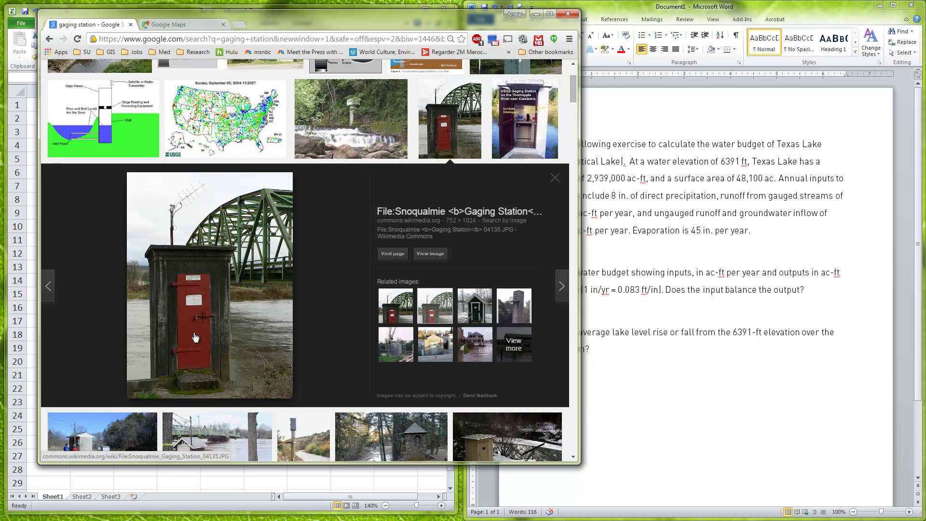
click(507, 118)
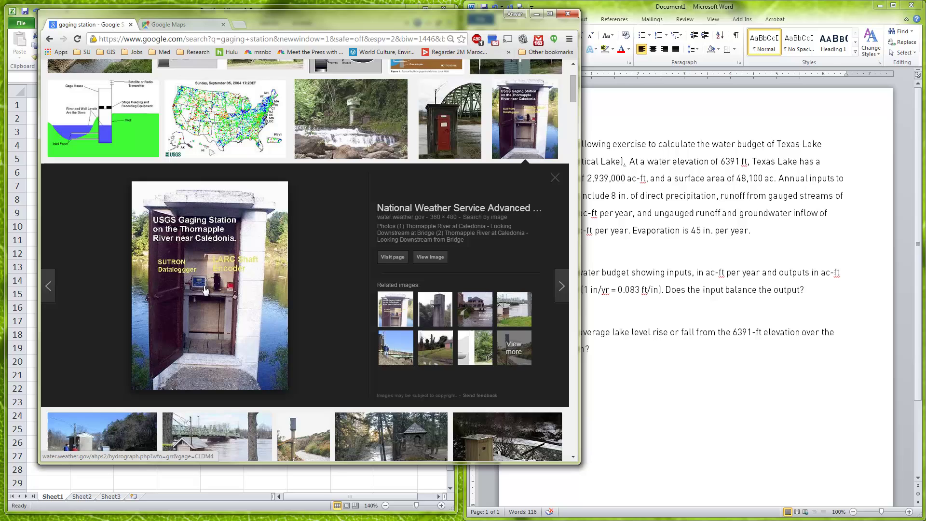
Scroll to preview the Gage House diagram, then move the browser off the workbook.
scroll(204, 289, down, 1)
scroll(205, 289, up, 3)
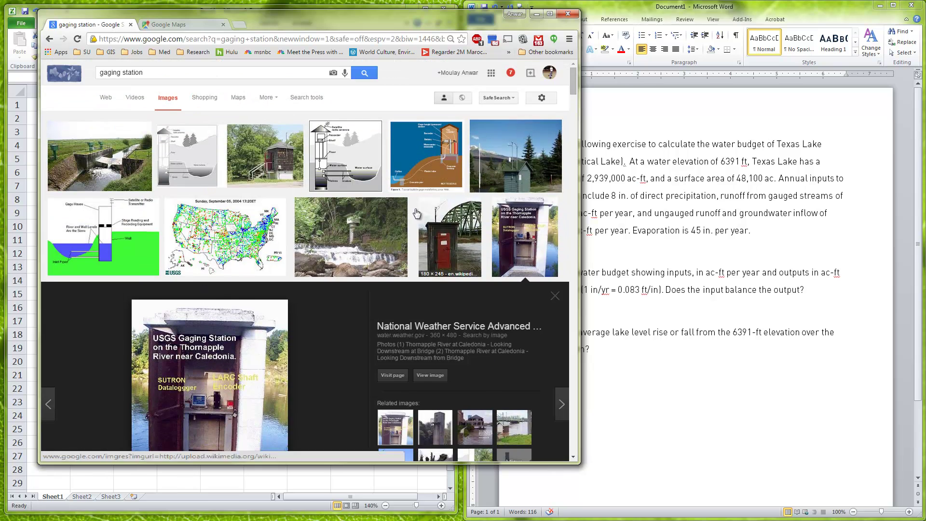
scroll(394, 206, down, 5)
scroll(393, 212, down, 1)
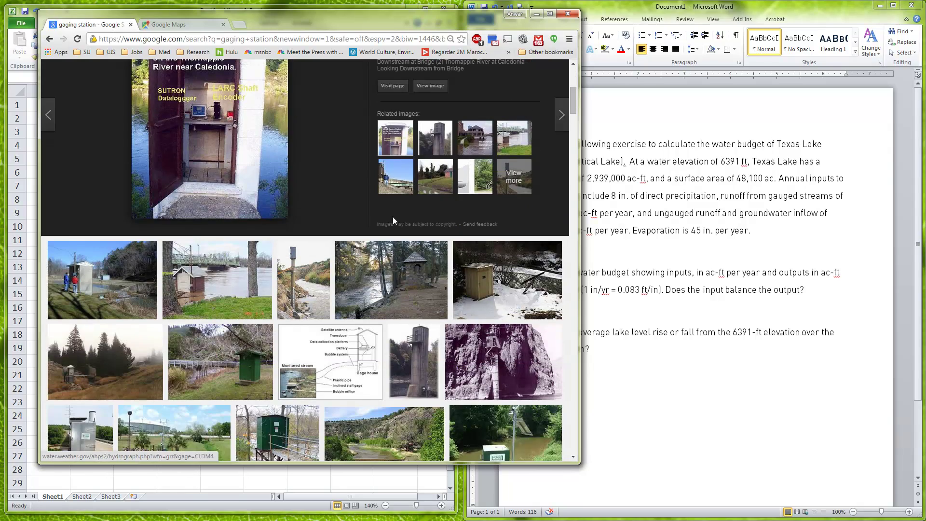
scroll(405, 272, down, 1)
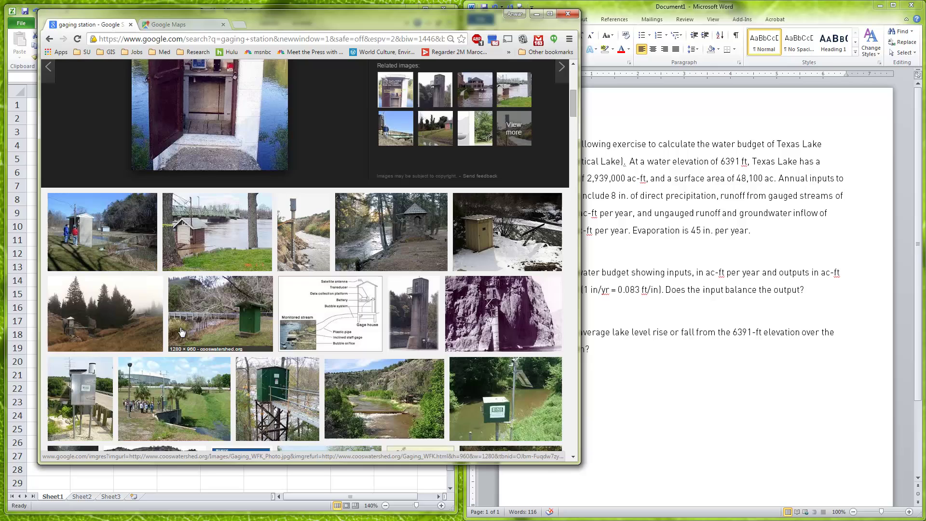
scroll(181, 331, down, 4)
scroll(181, 332, up, 5)
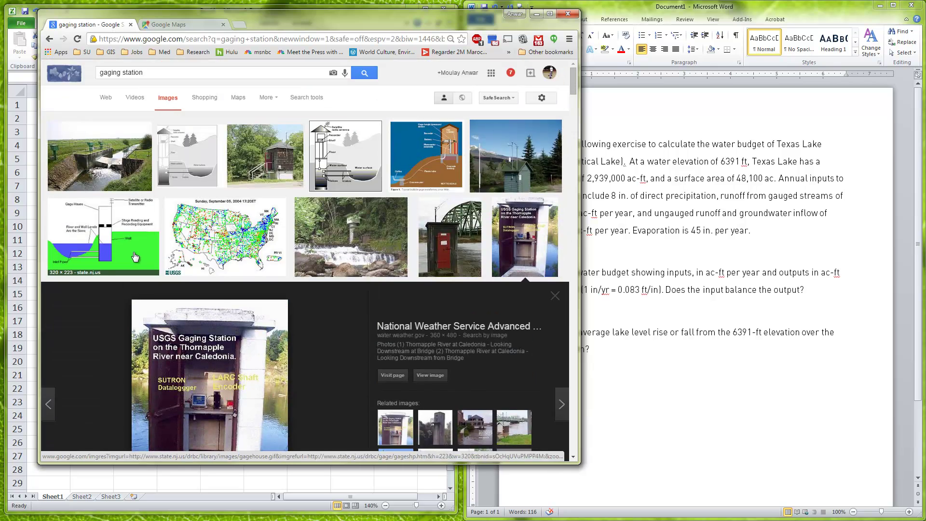
click(150, 245)
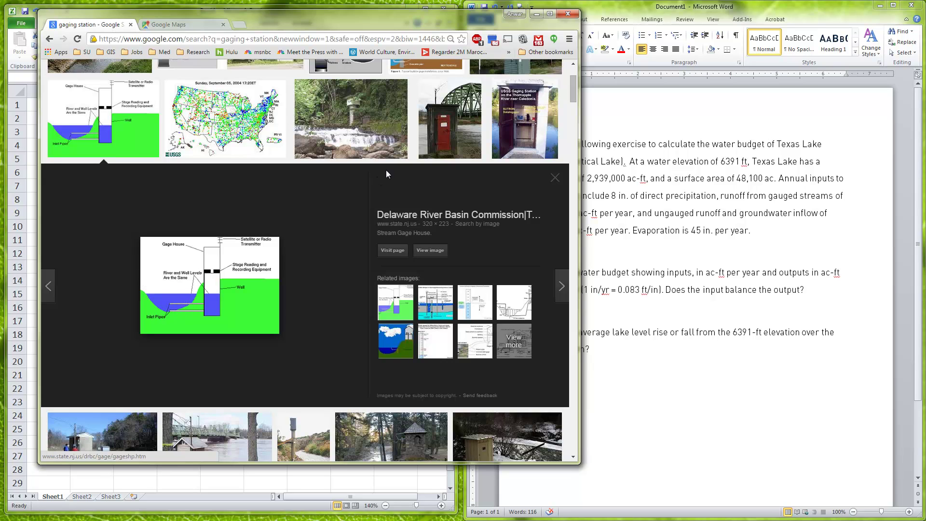
drag(468, 31, 0, 31)
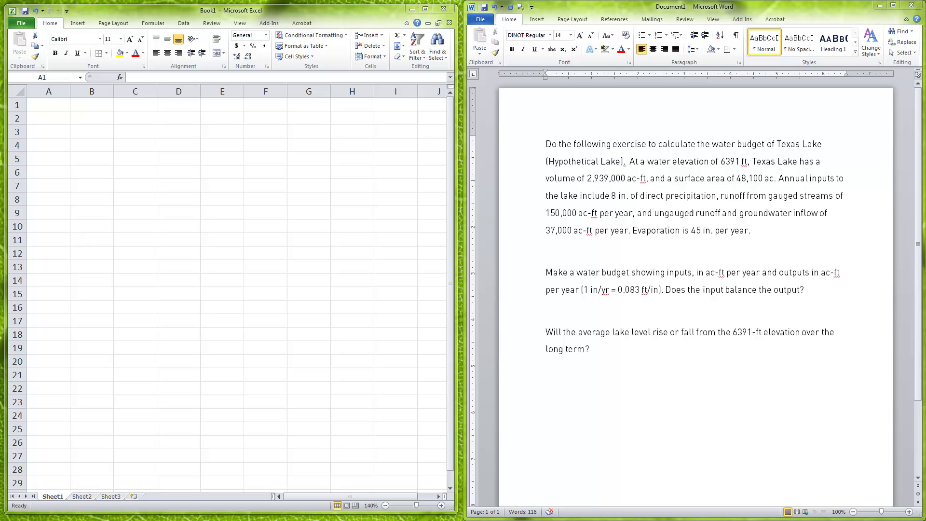
key(alt+Tab)
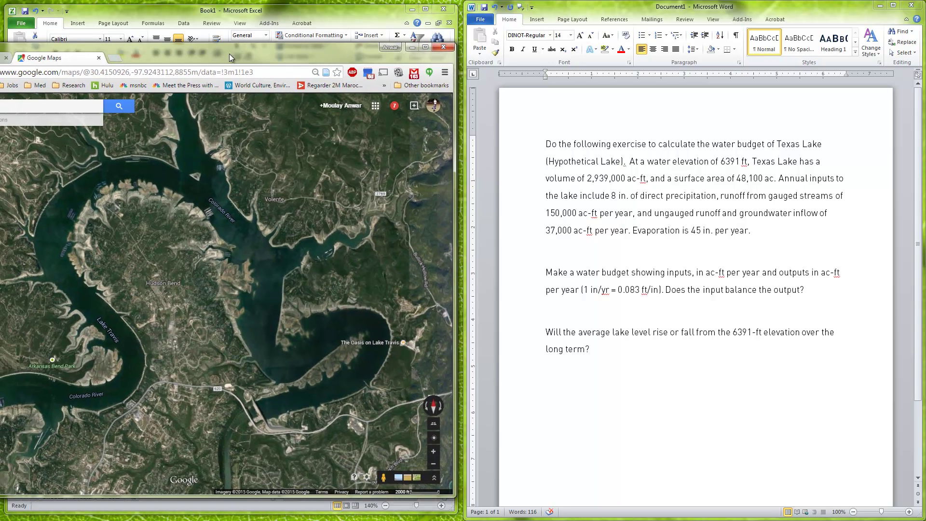
scroll(230, 221, up, 2)
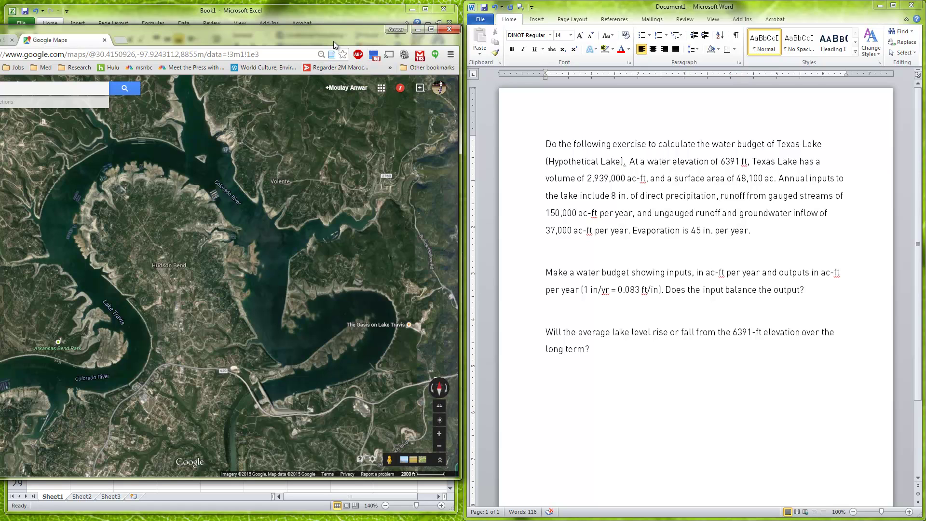
click(417, 29)
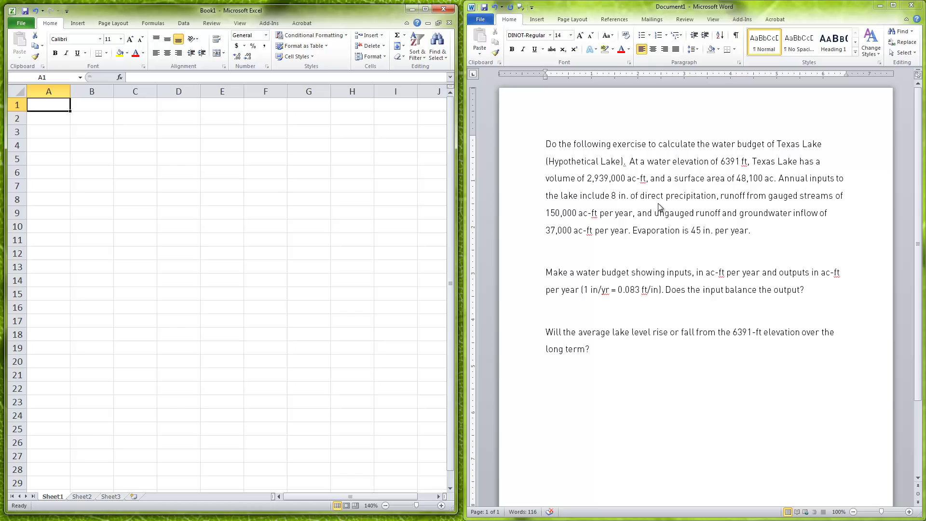
Enter the label Precip in A1 with the value 8 in B1.
click(238, 142)
click(31, 107)
text(P)
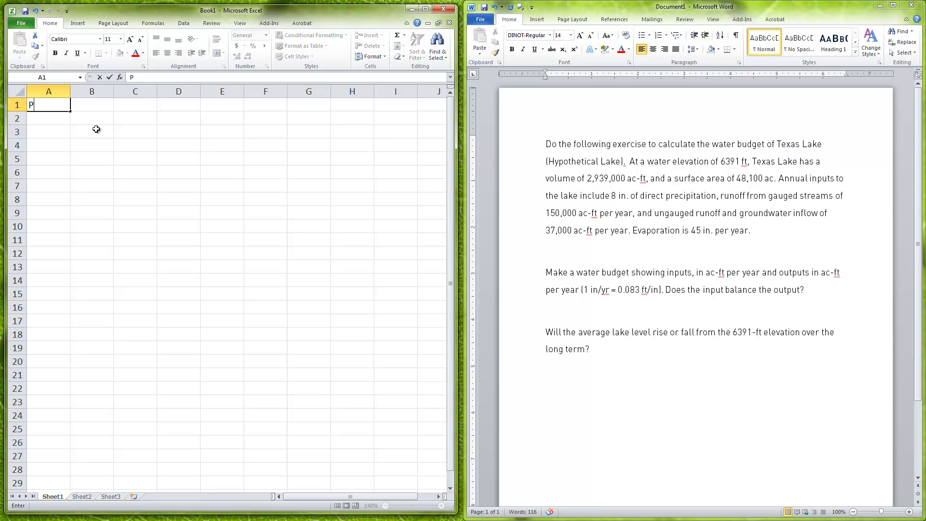
text(recip)
key(Tab)
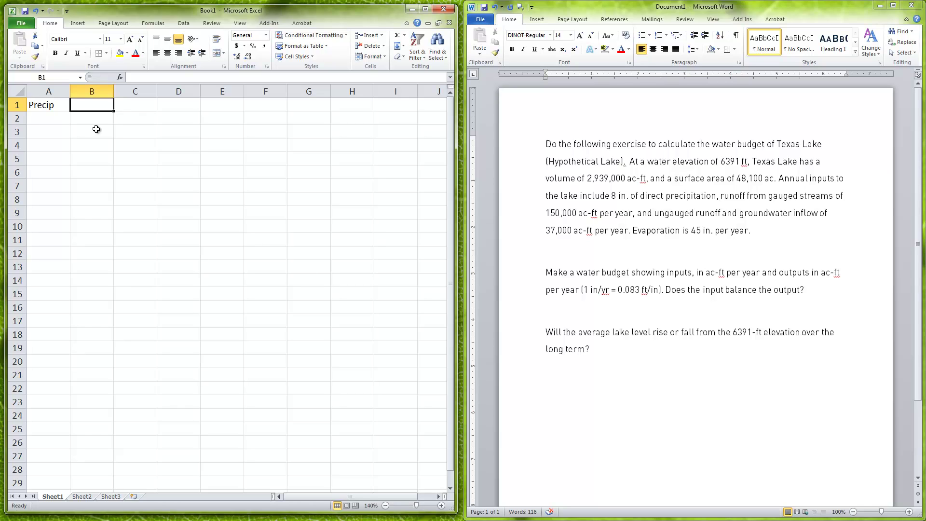
text(8)
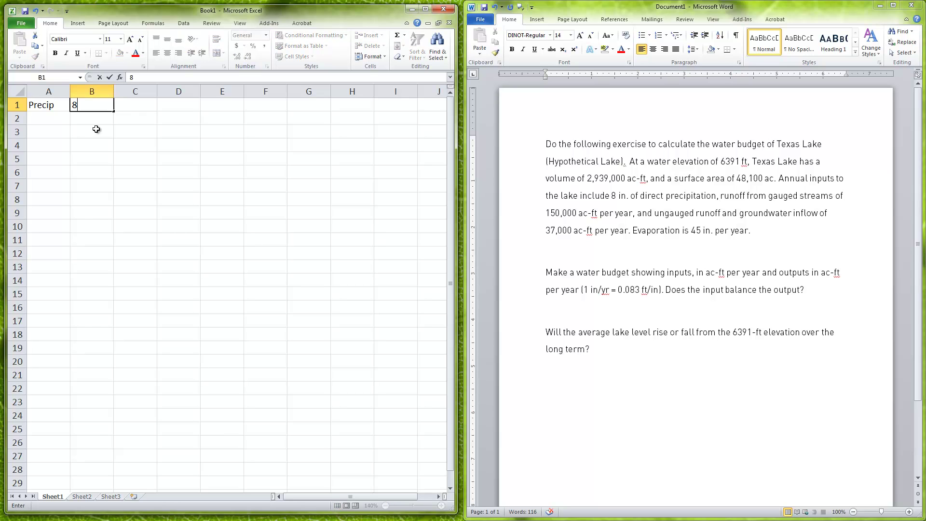
key(Tab)
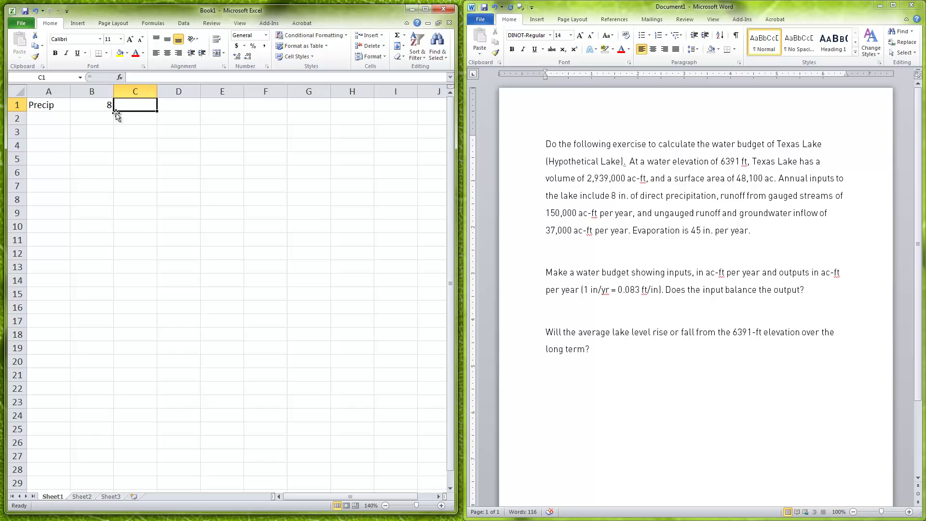
Insert a blank row above Precip and put the heading 'in/year' in B1.
click(22, 105)
right_click(24, 109)
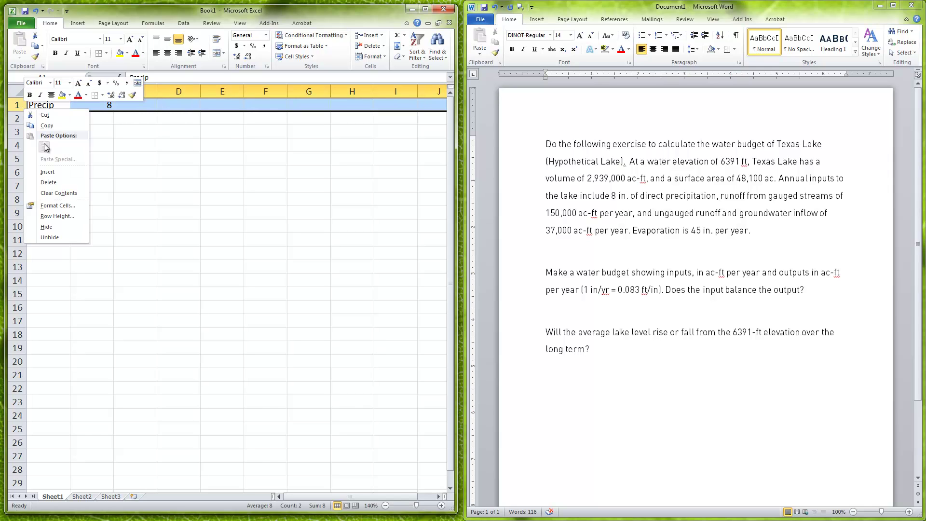
click(47, 172)
click(107, 159)
click(110, 105)
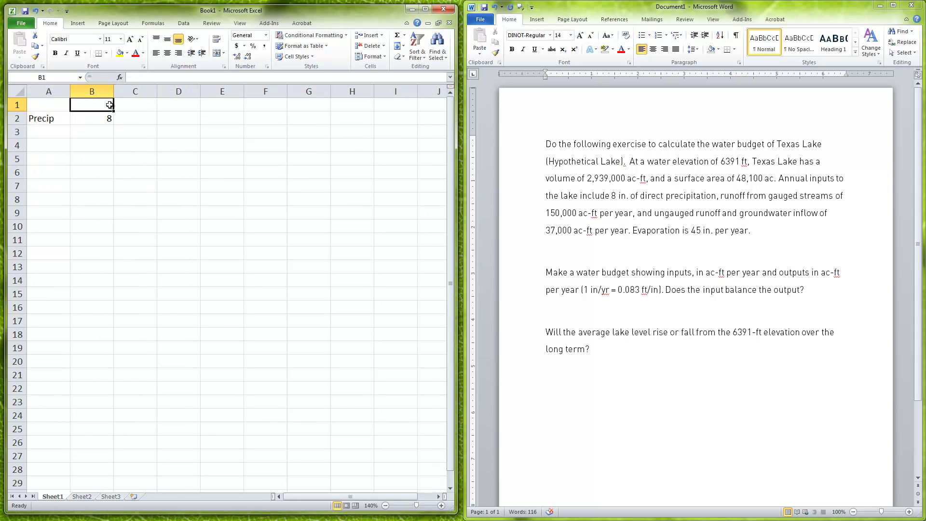
text(in/)
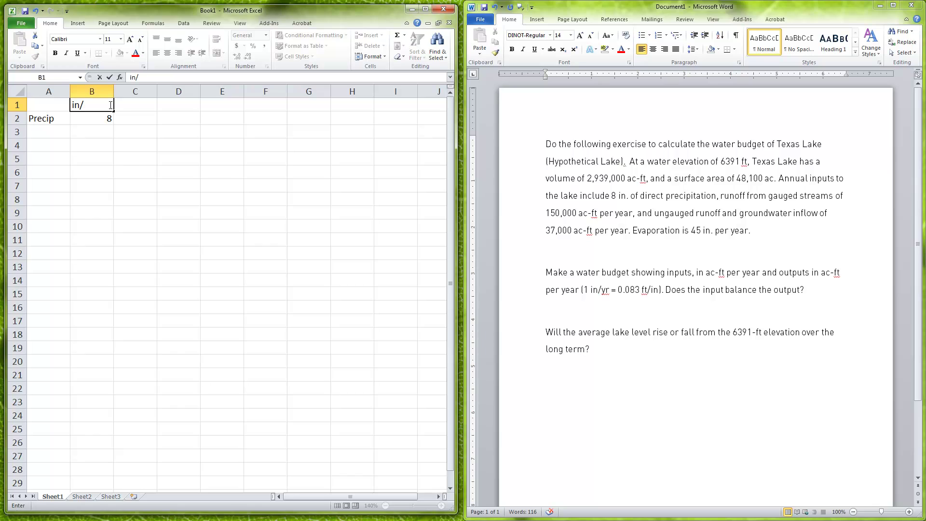
text(year)
click(170, 130)
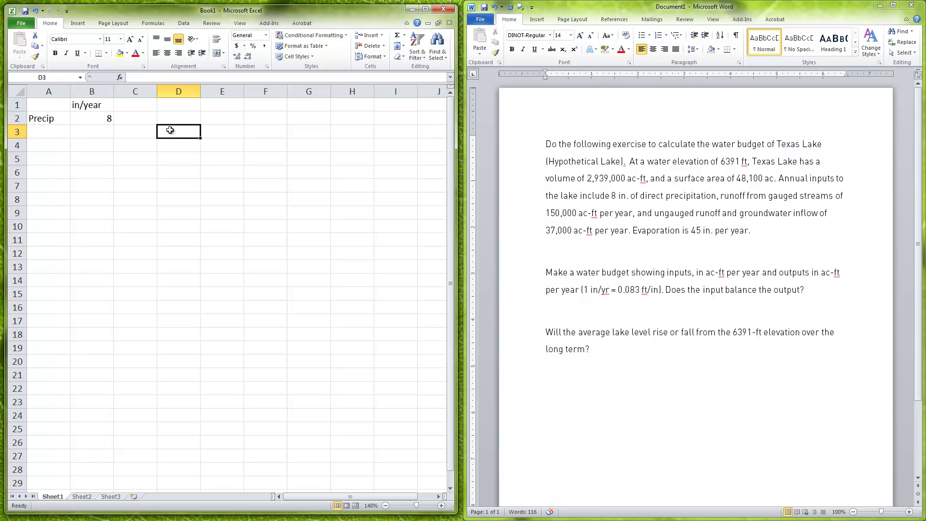
click(151, 103)
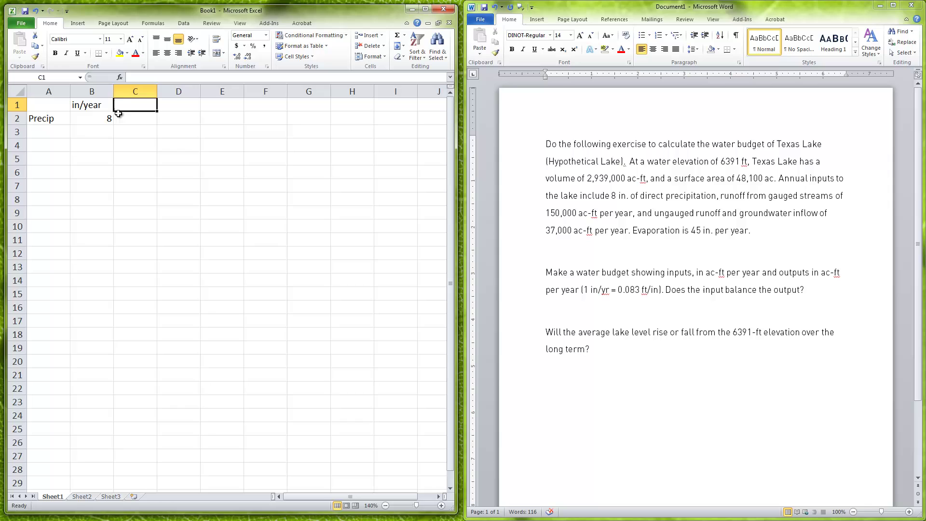
Widen column B so the in/year heading fits.
drag(115, 90, 123, 90)
click(161, 126)
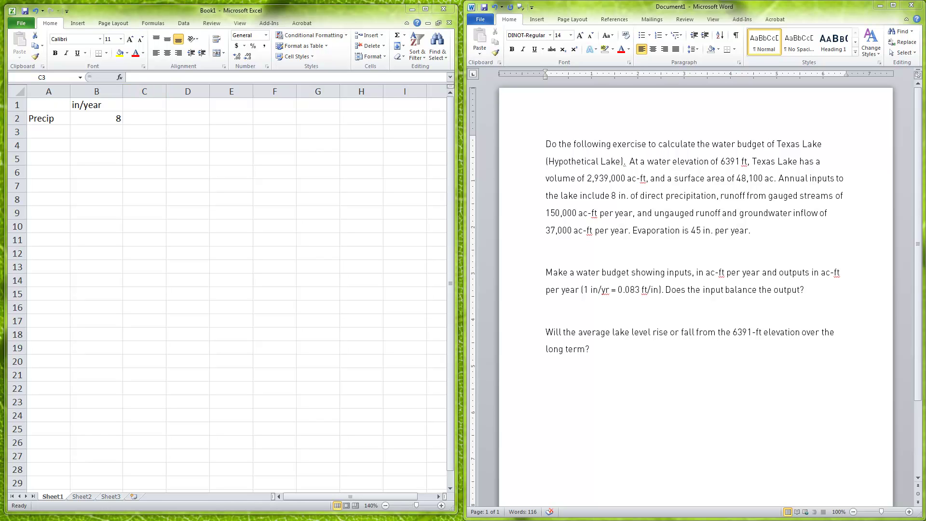
click(188, 199)
click(156, 121)
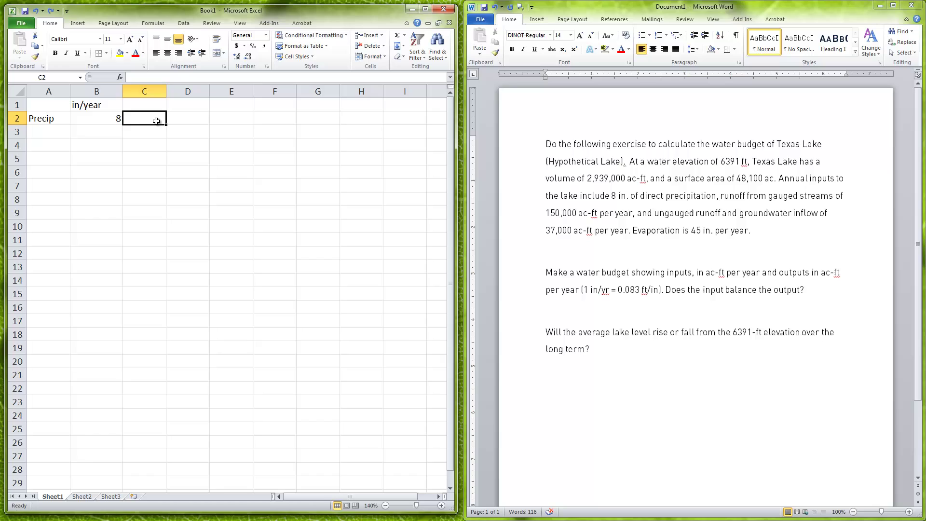
Enter =B2/12 in C2 to get 0.66667 and head column C 'ft/year'.
text(=)
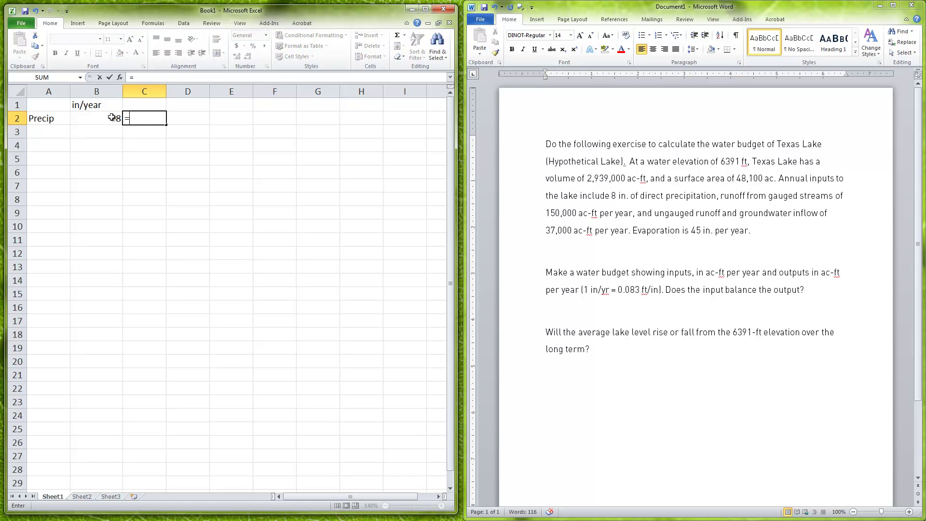
click(114, 118)
text(/12)
key(Return)
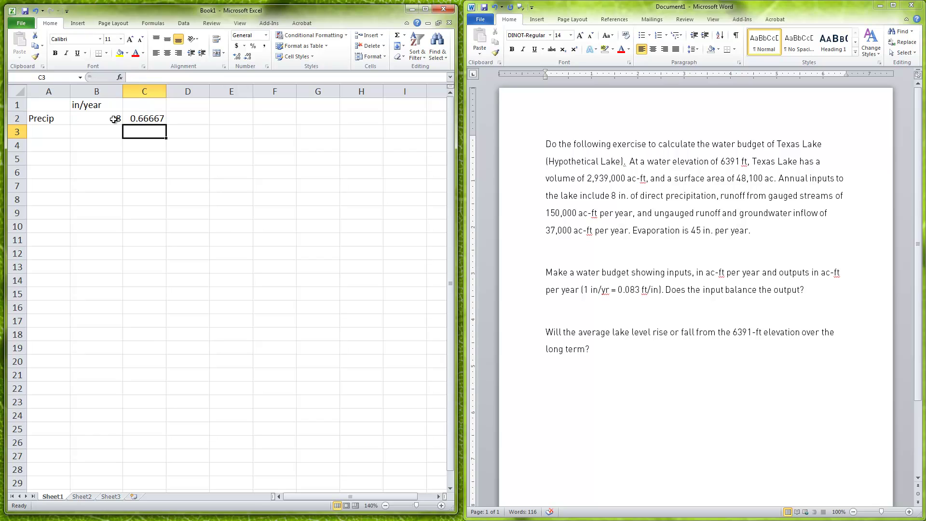
click(157, 119)
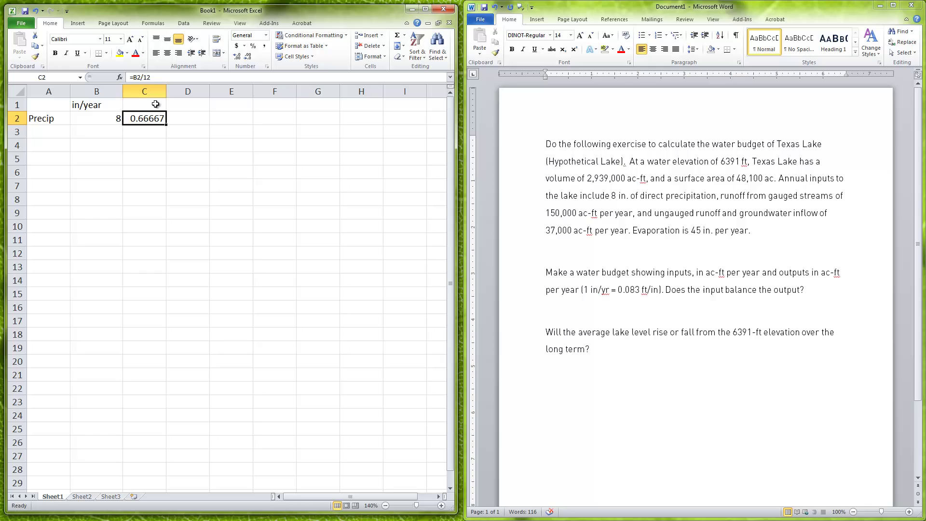
click(156, 104)
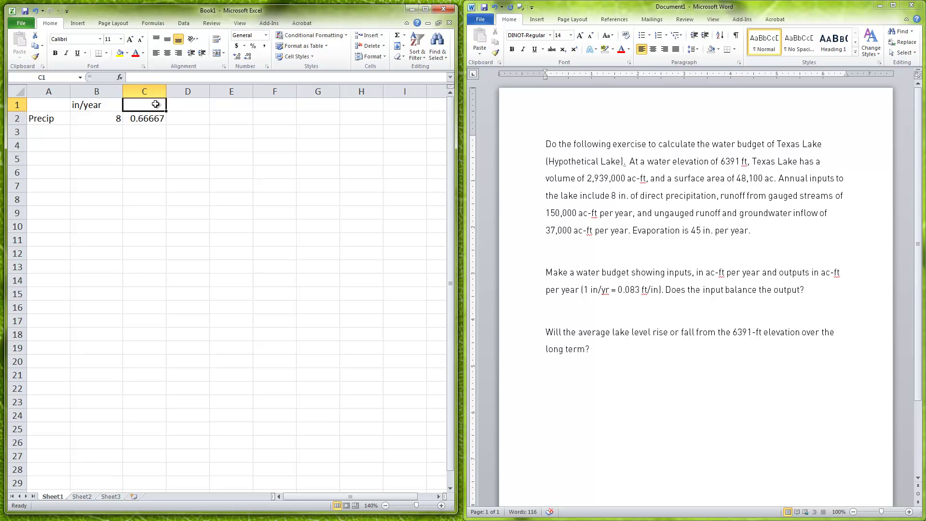
text(ft/)
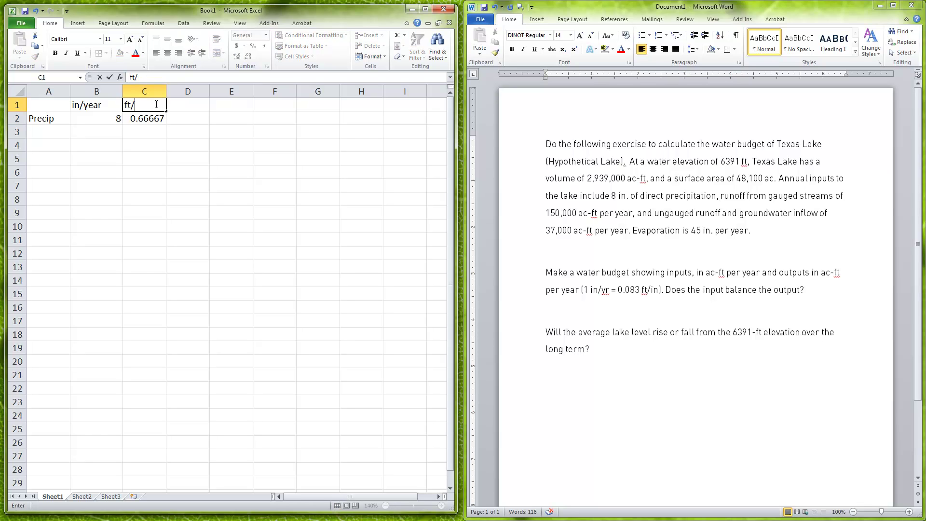
text(year)
click(170, 142)
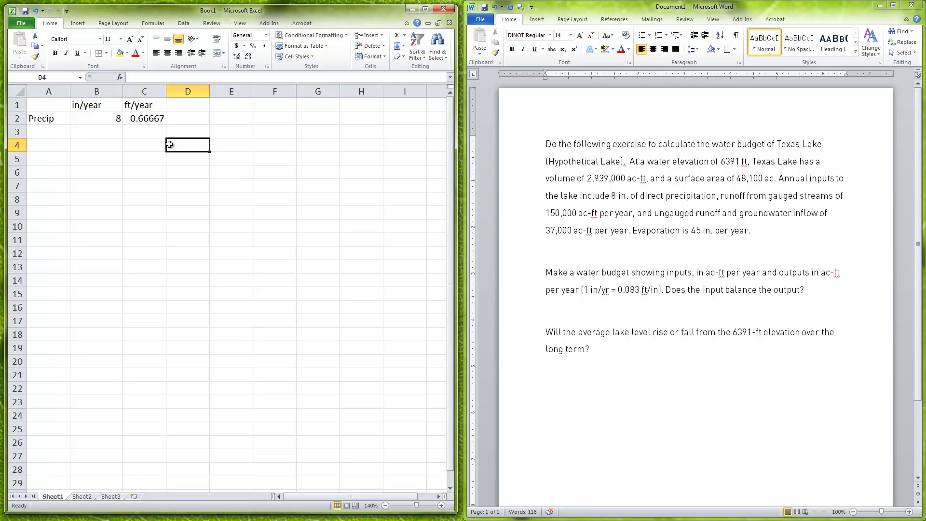
Copy the 48,100-acre lake surface area from the Word exercise.
key(alt+Tab)
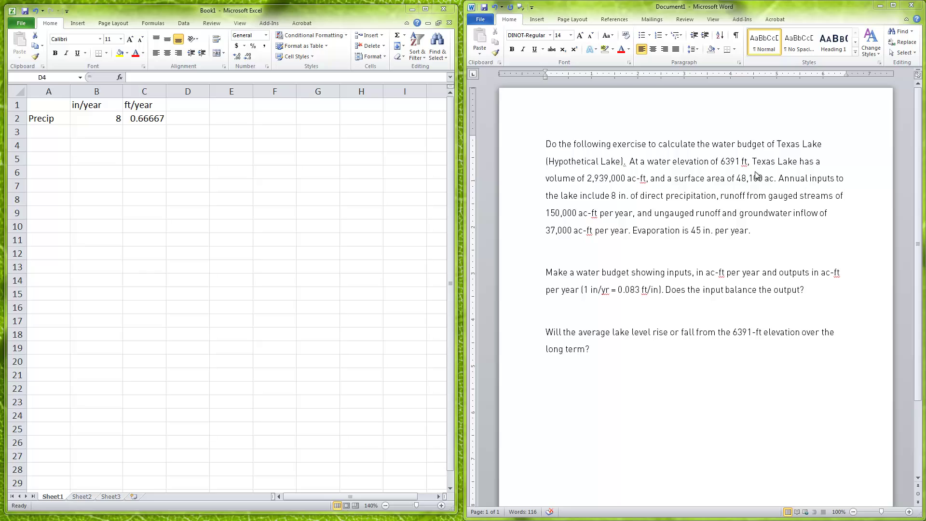
drag(737, 178, 759, 178)
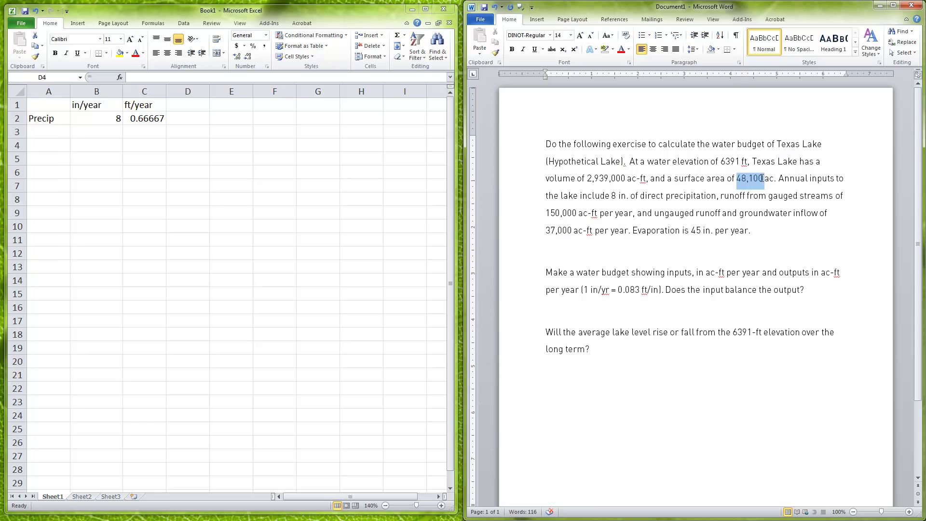
key(ctrl+c)
key(alt+Tab)
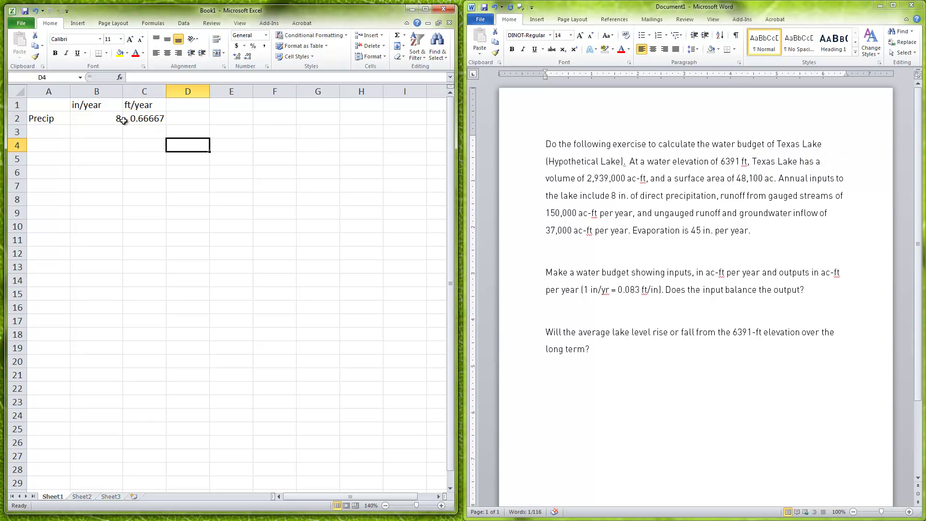
click(184, 120)
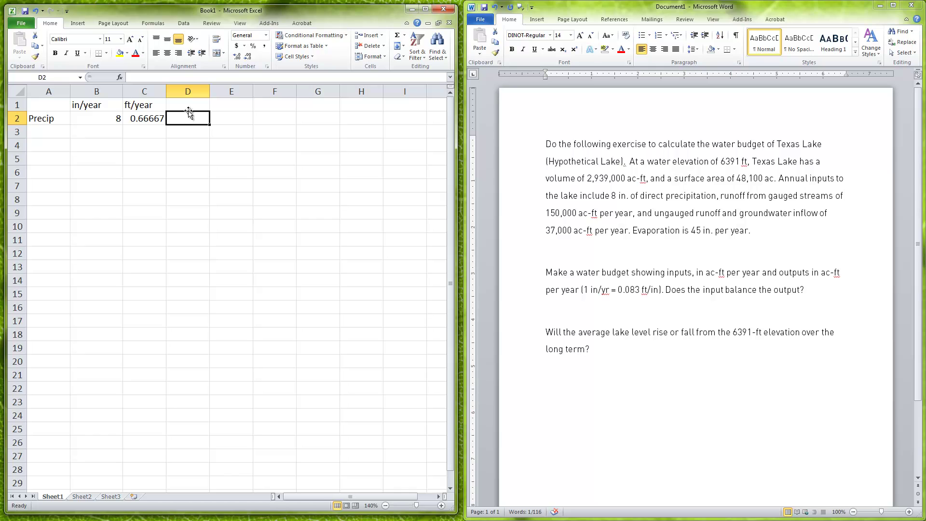
Head D1 'ac-ft/year', enter =C2*48100 in D2, and autofit column D.
click(189, 105)
text(ac)
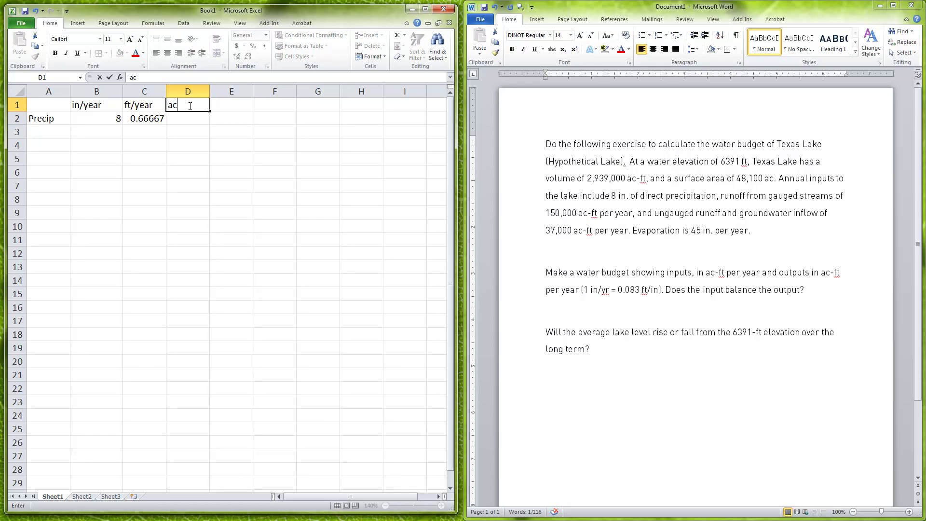
text(-ft/year)
click(190, 120)
text(=)
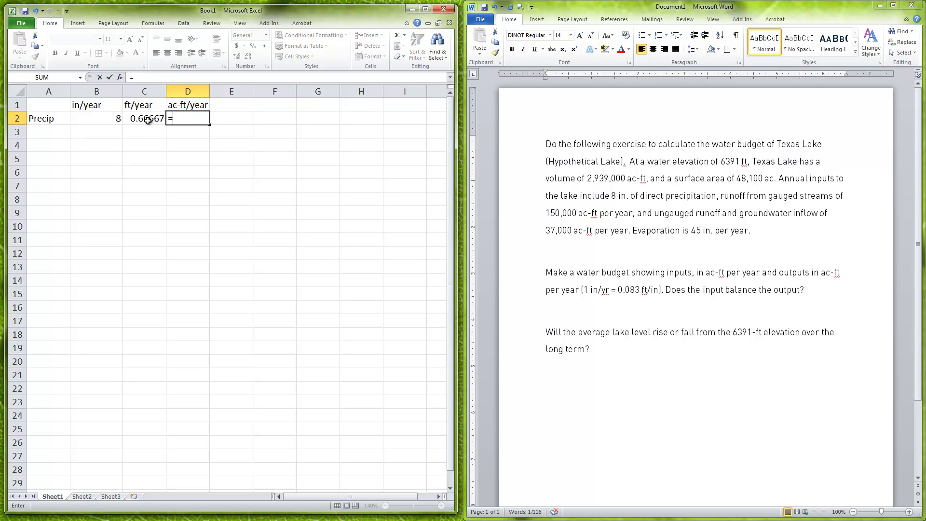
click(143, 119)
text(*48100)
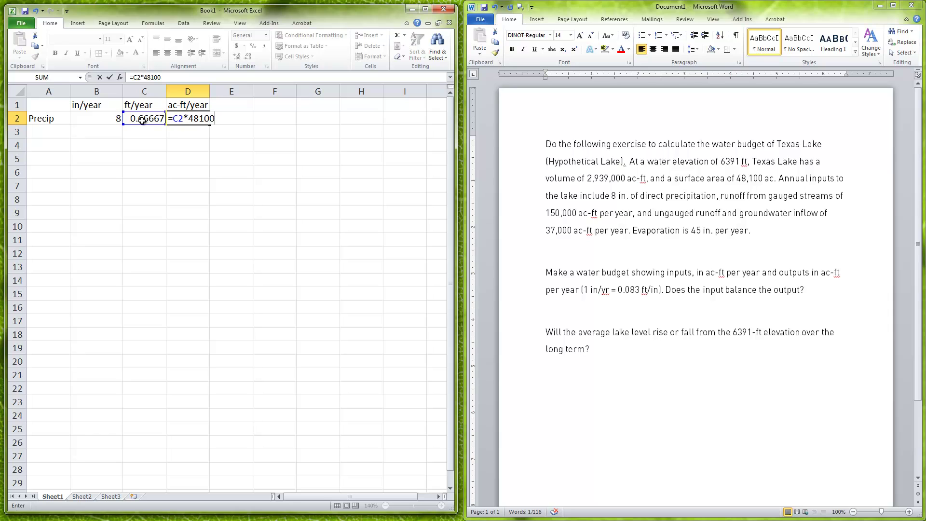
key(Return)
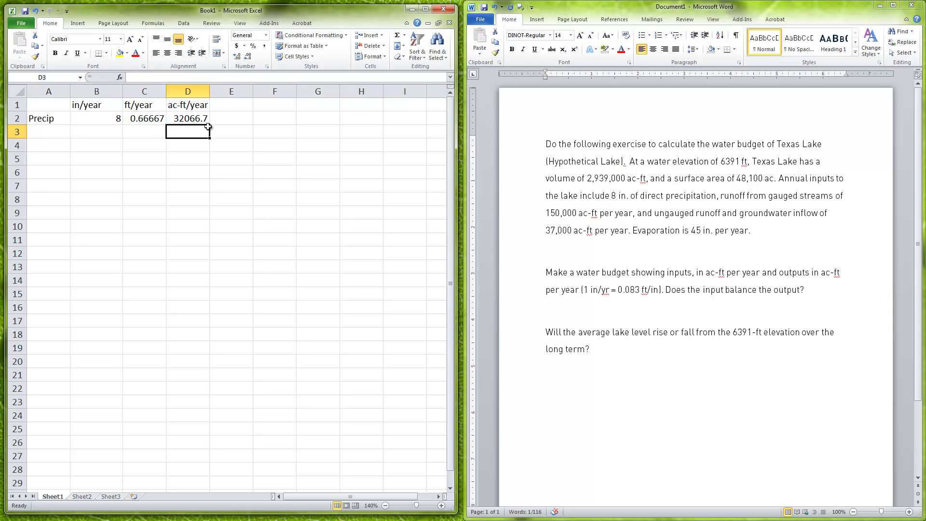
double_click(210, 91)
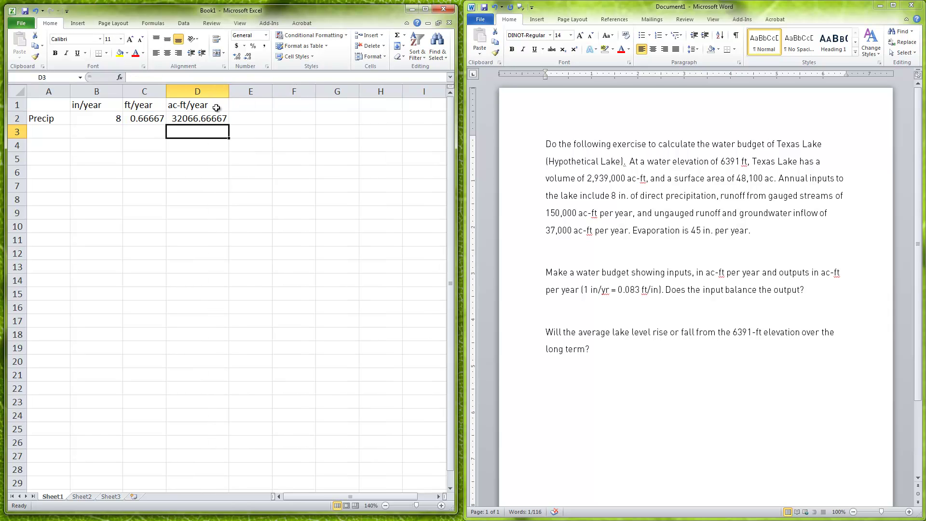
click(221, 121)
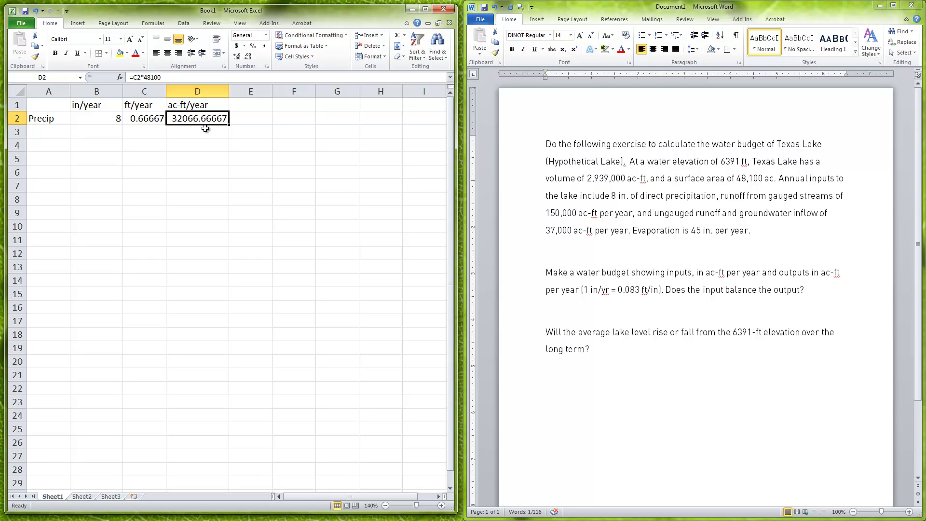
click(51, 132)
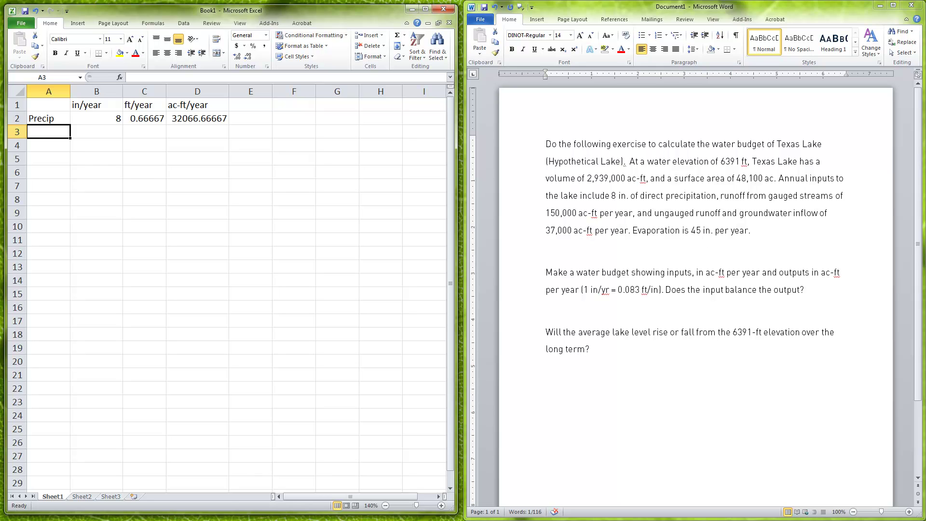
Enter the label Evp in A3 with 45 in/year in B3.
click(74, 147)
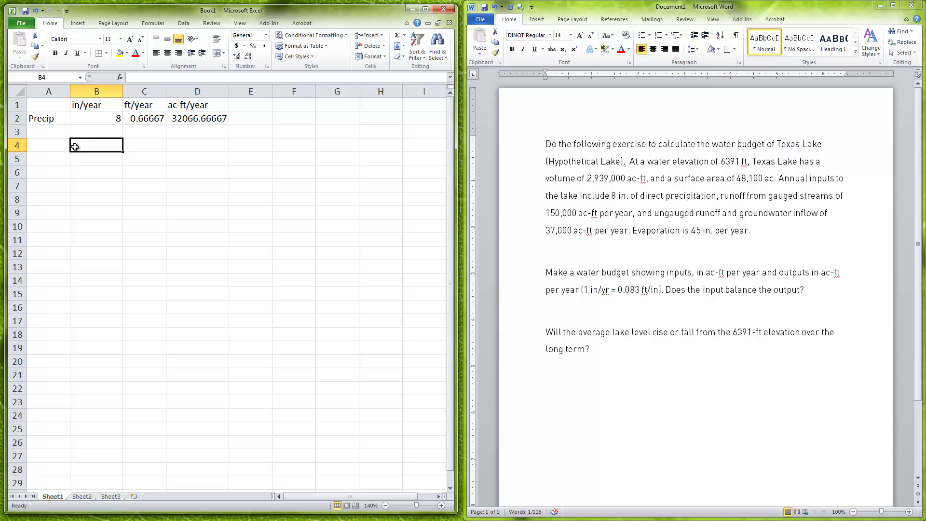
click(84, 131)
click(46, 134)
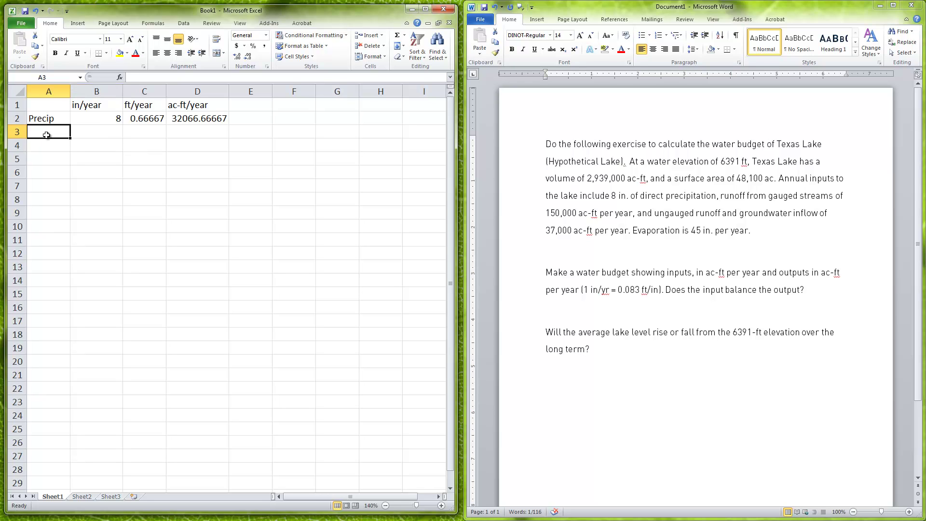
text(Evp)
key(Tab)
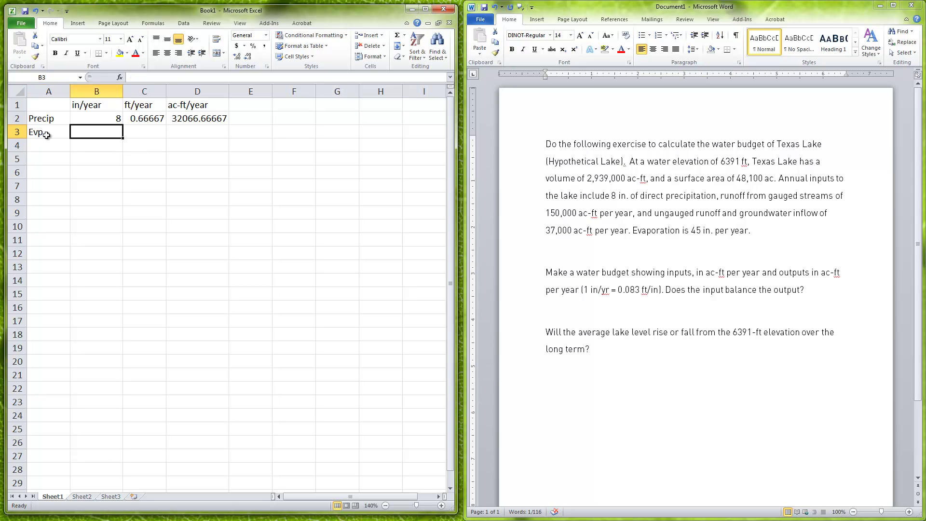
text(45)
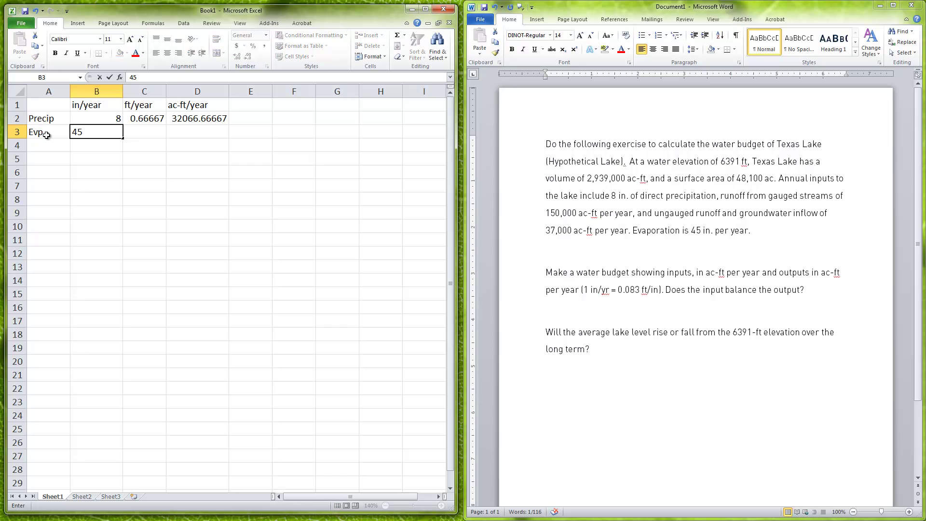
key(Tab)
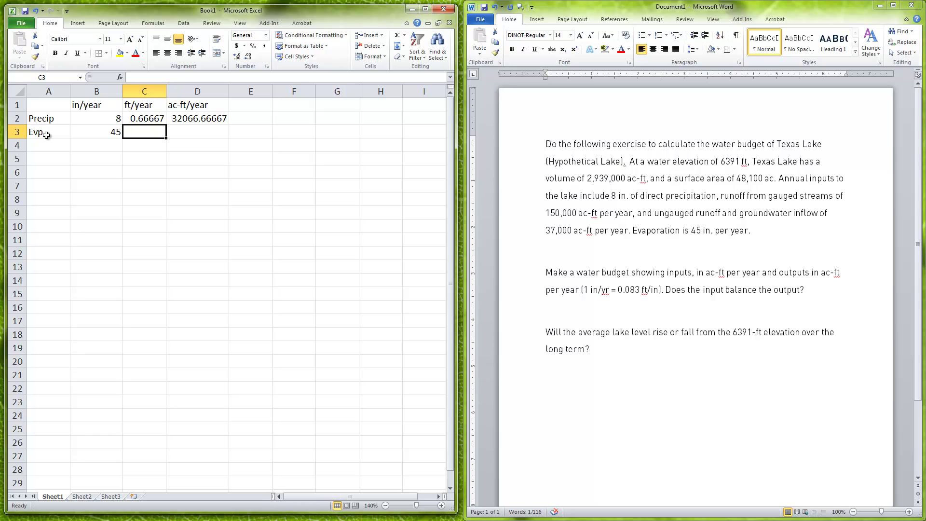
Enter =B3/12 in C3 (3.75) and =C3*48100 in D3 (180375).
text(=)
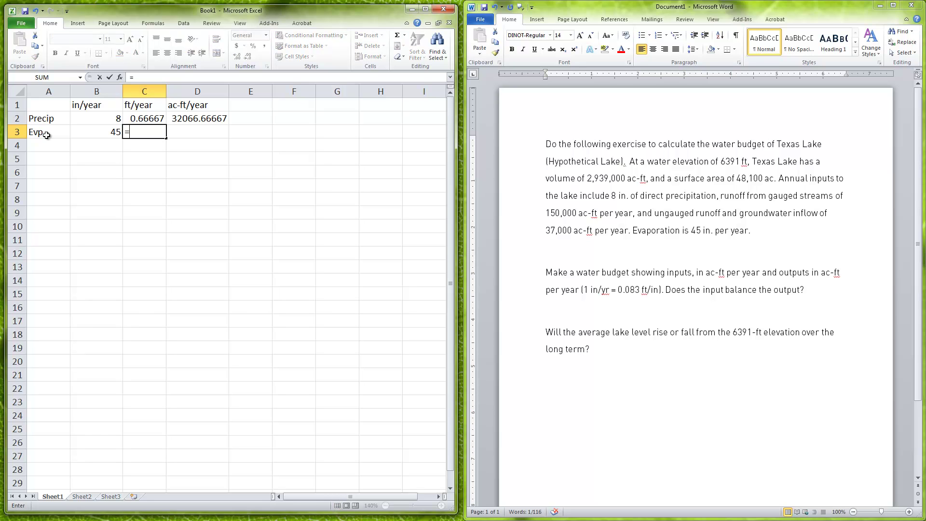
click(115, 134)
text(/12)
key(Return)
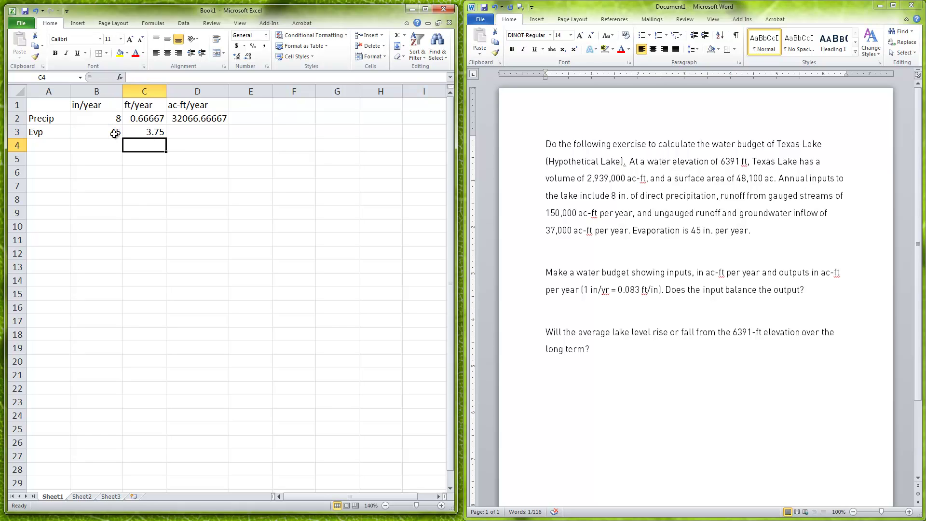
click(161, 136)
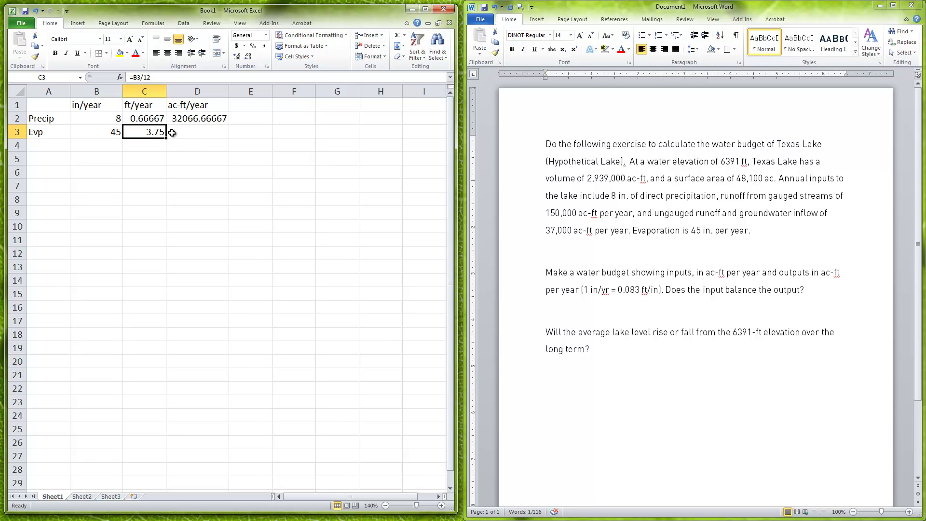
click(171, 133)
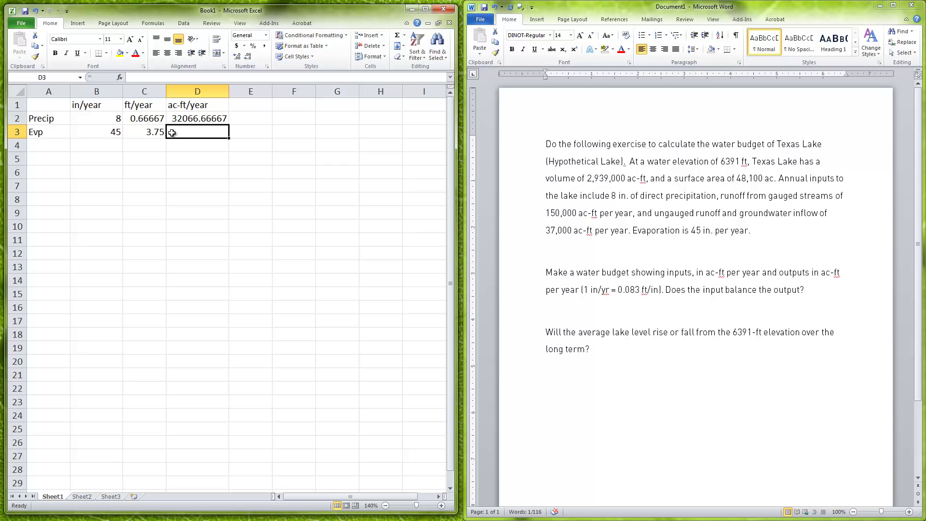
text(=)
click(160, 134)
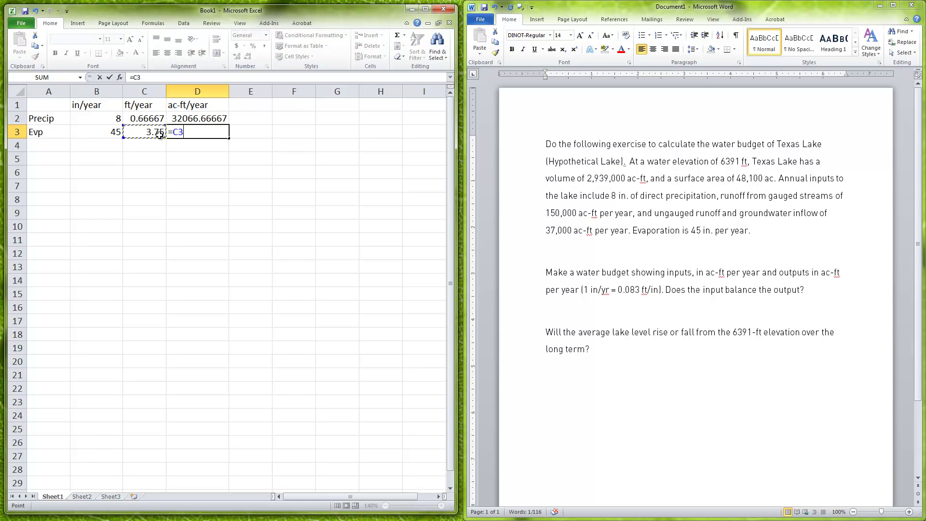
text(*48100)
key(Return)
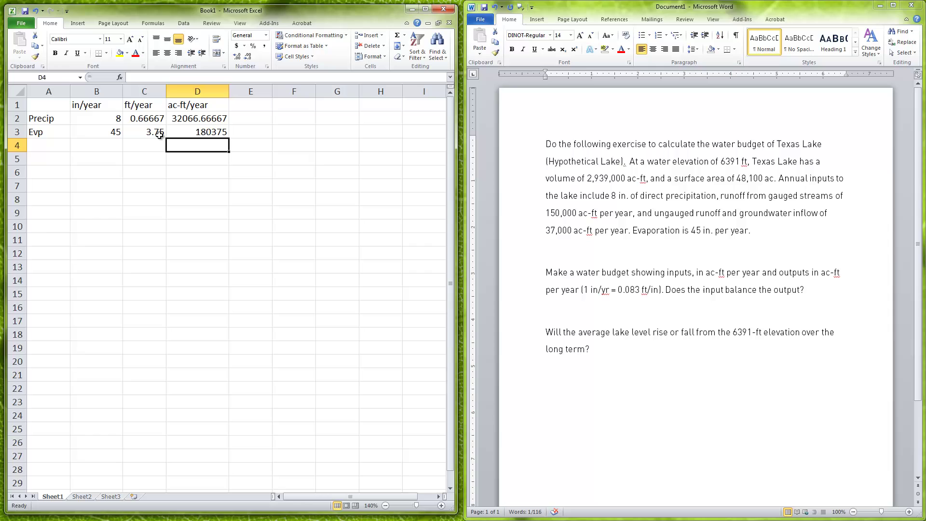
Format D2:D3 as Number with a 1000 separator and 1 decimal place.
click(213, 132)
click(212, 119)
drag(212, 119, 213, 132)
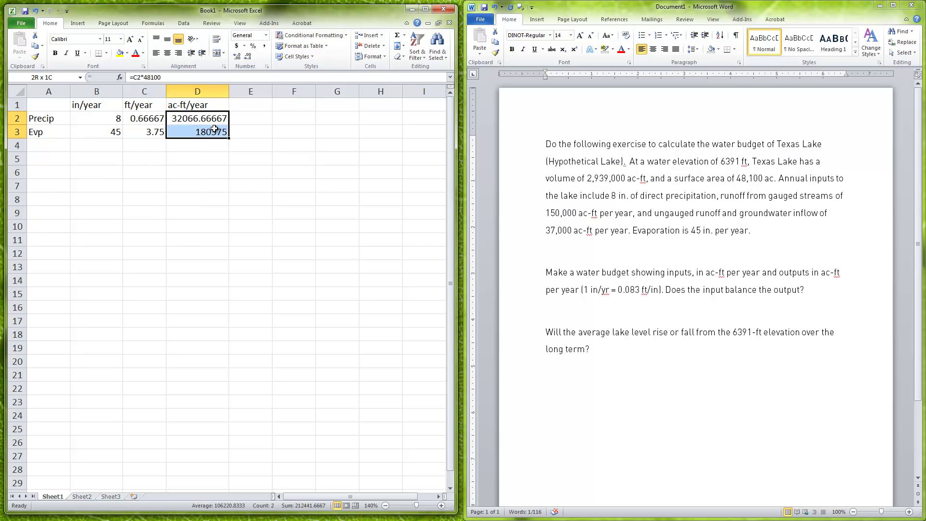
right_click(212, 128)
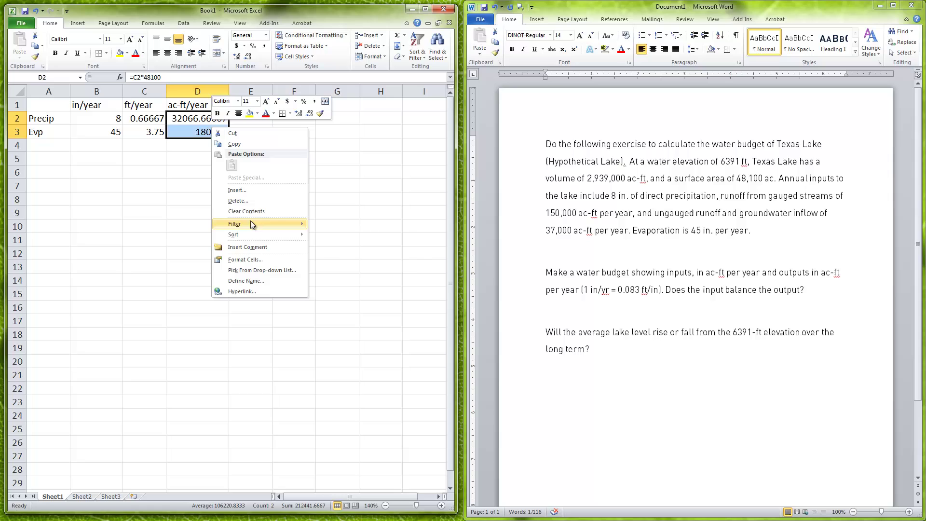
click(245, 260)
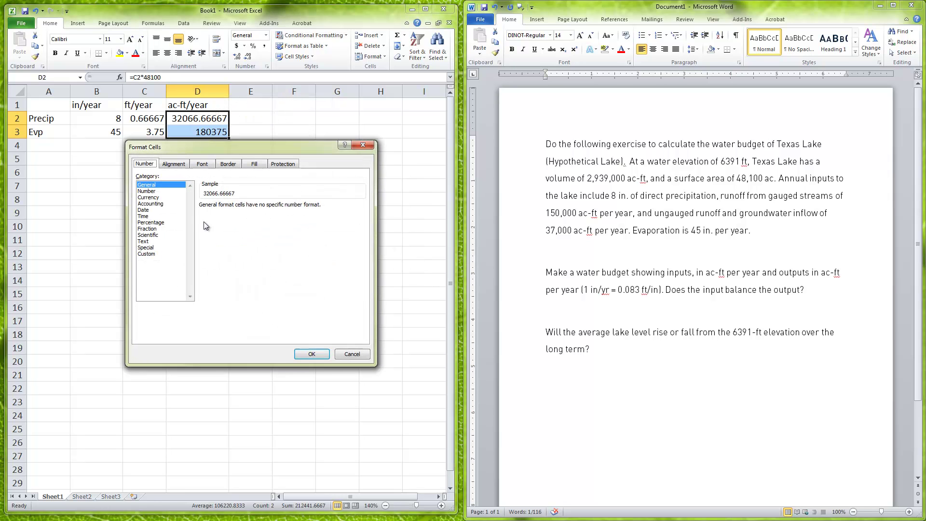
click(160, 191)
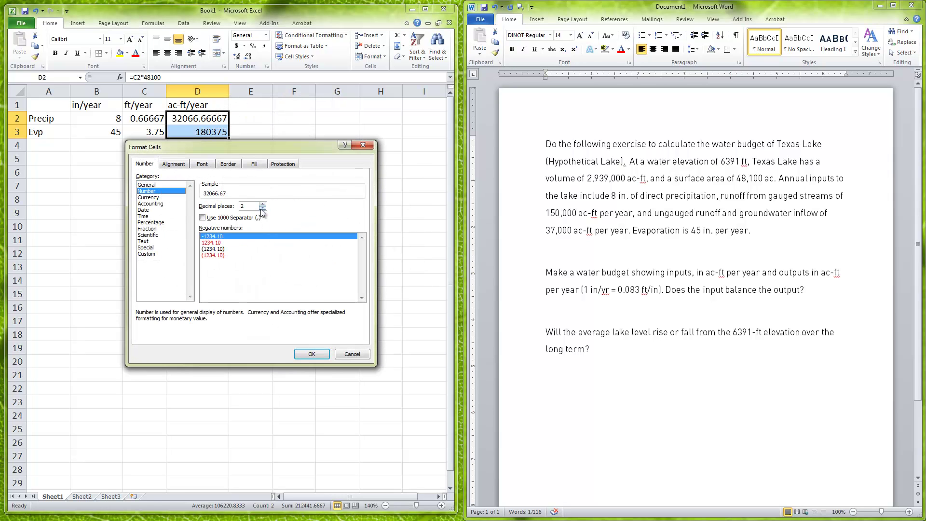
click(223, 218)
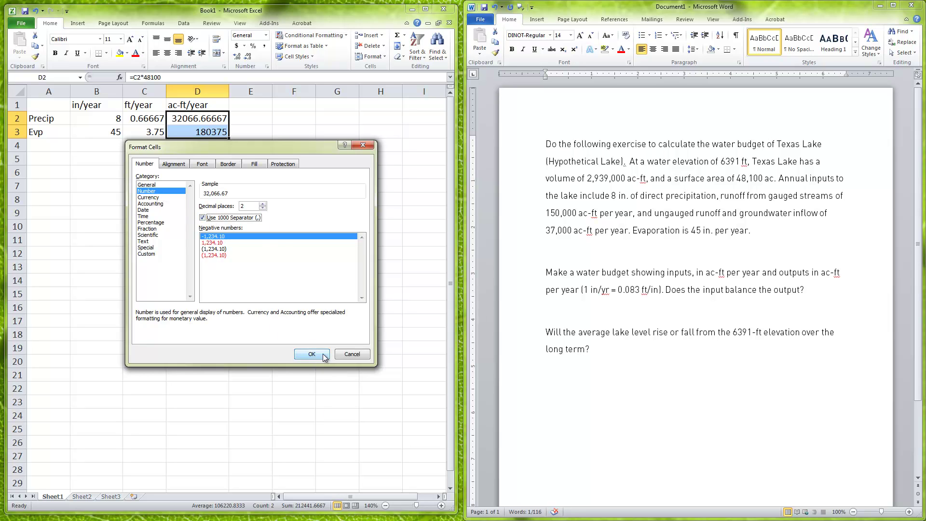
click(263, 208)
click(313, 354)
click(244, 158)
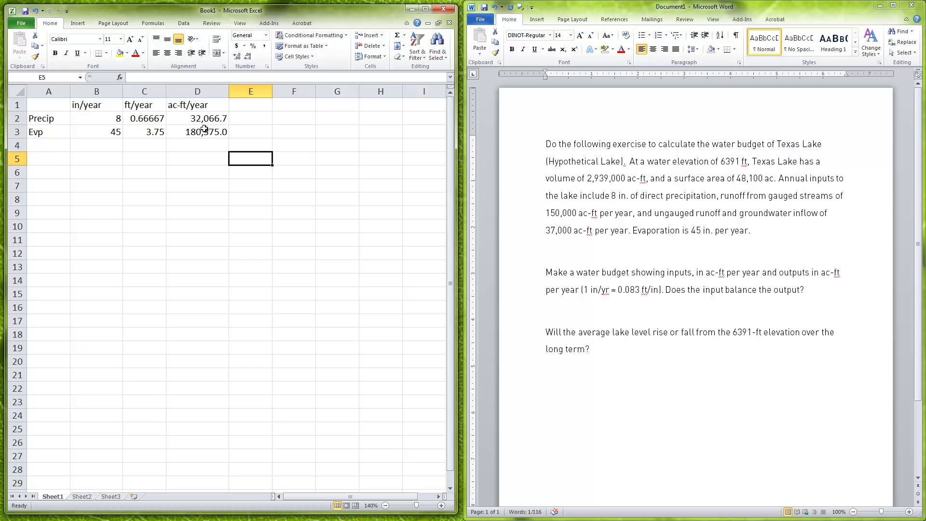
Enter the headings Inputs and Outputs, then an Evap row with 180375 below Outputs.
click(186, 223)
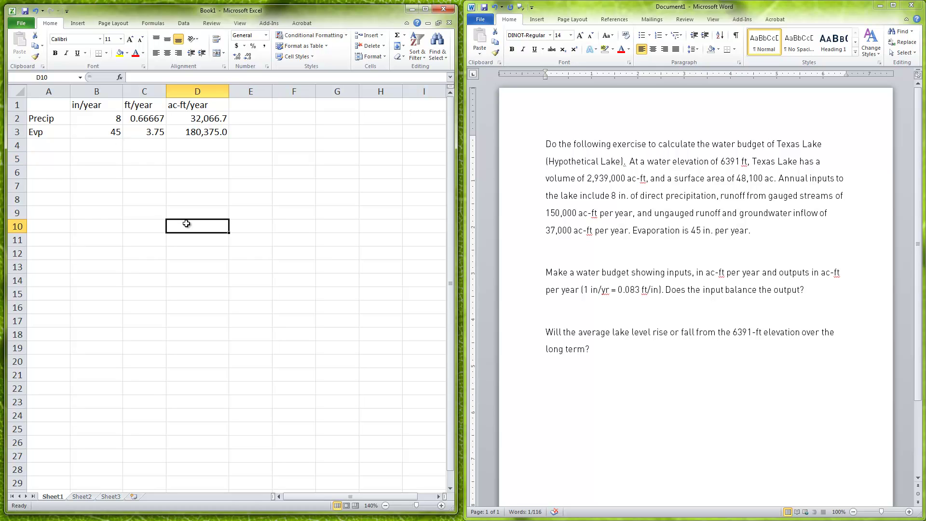
click(50, 167)
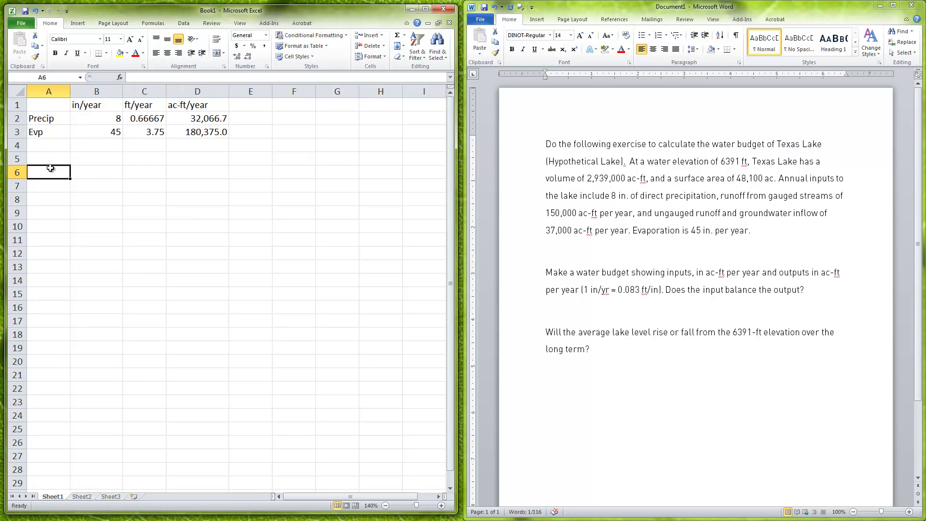
text(Inputs)
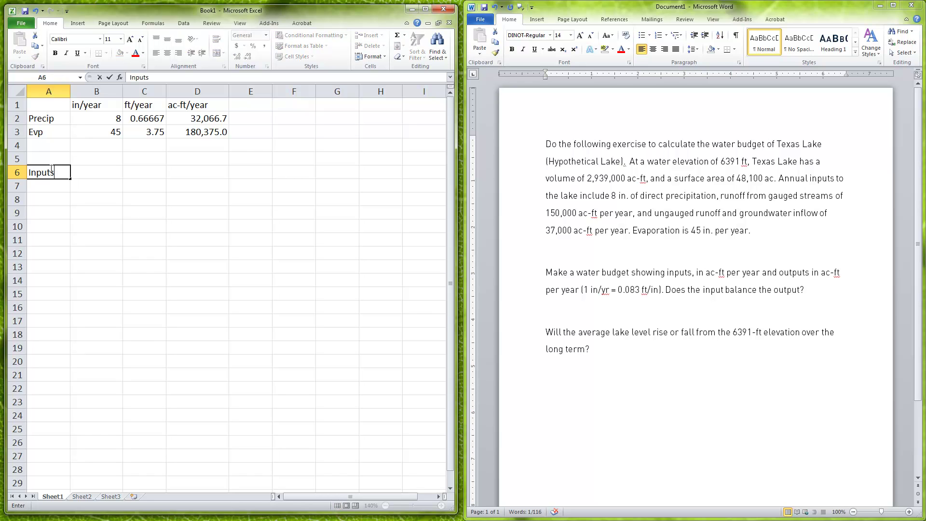
key(Return)
key(Return)
key(Return)
key(Return)
key(Return)
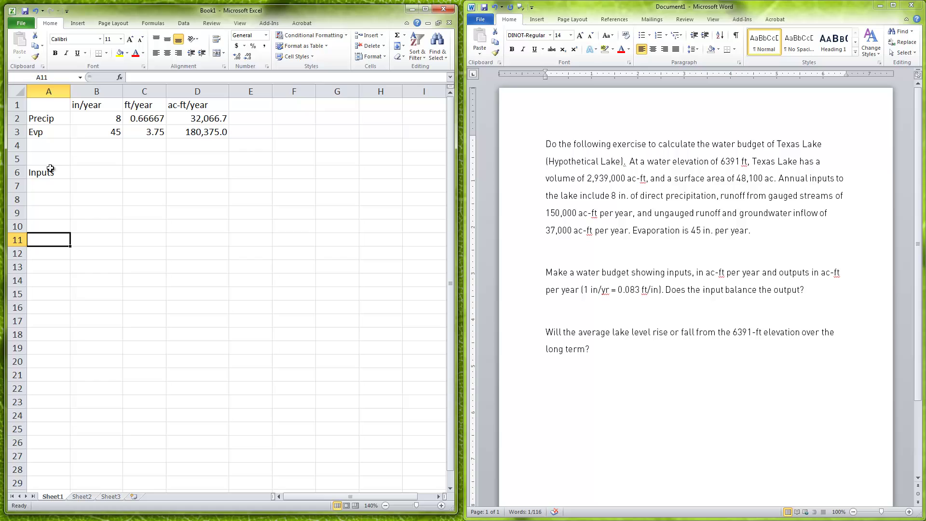
text(Outputs)
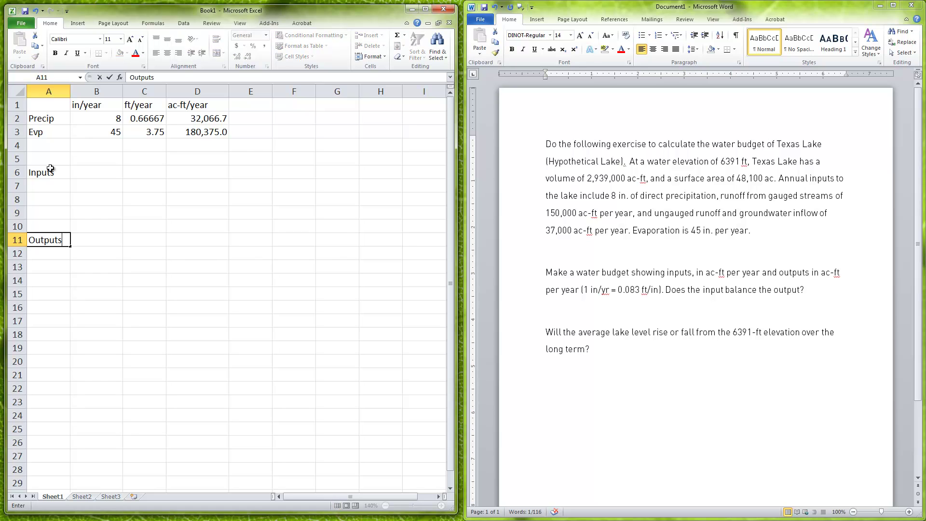
key(Tab)
key(Return)
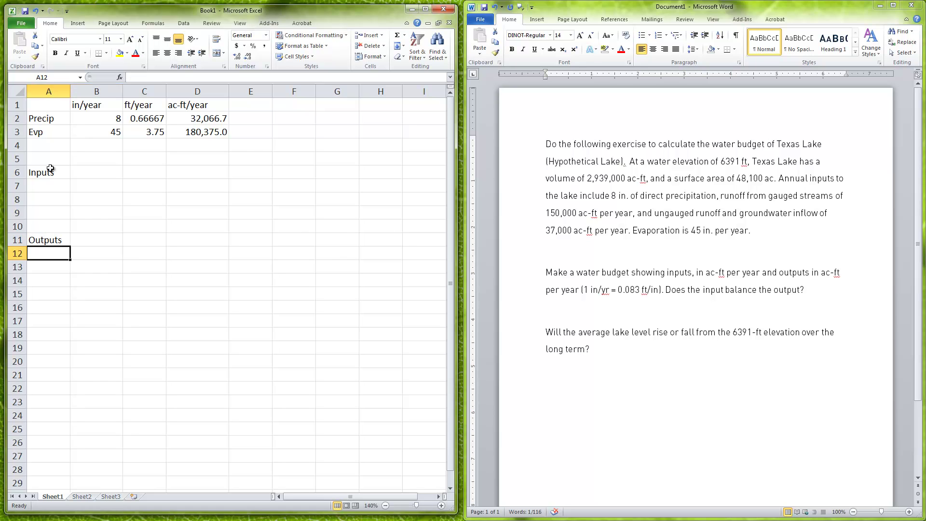
text(Eva)
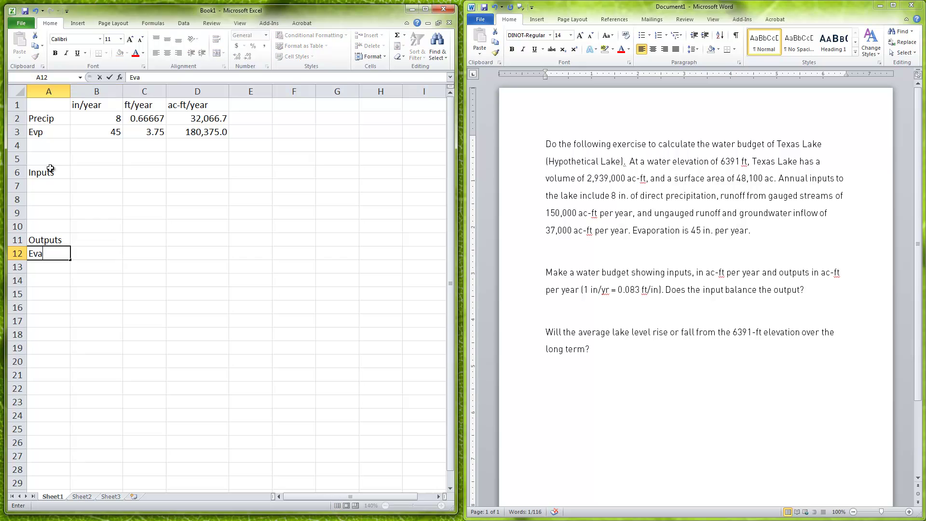
text(p)
key(Tab)
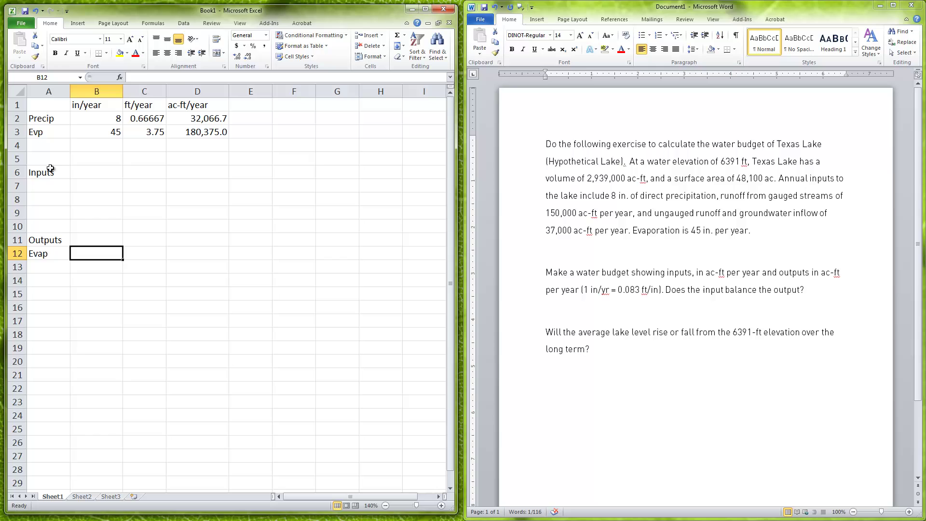
text(180)
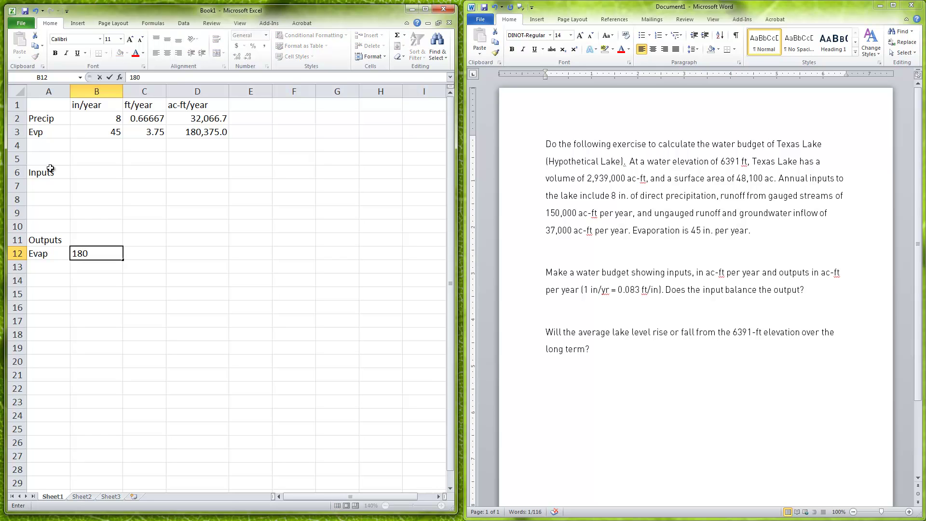
text(375)
key(Return)
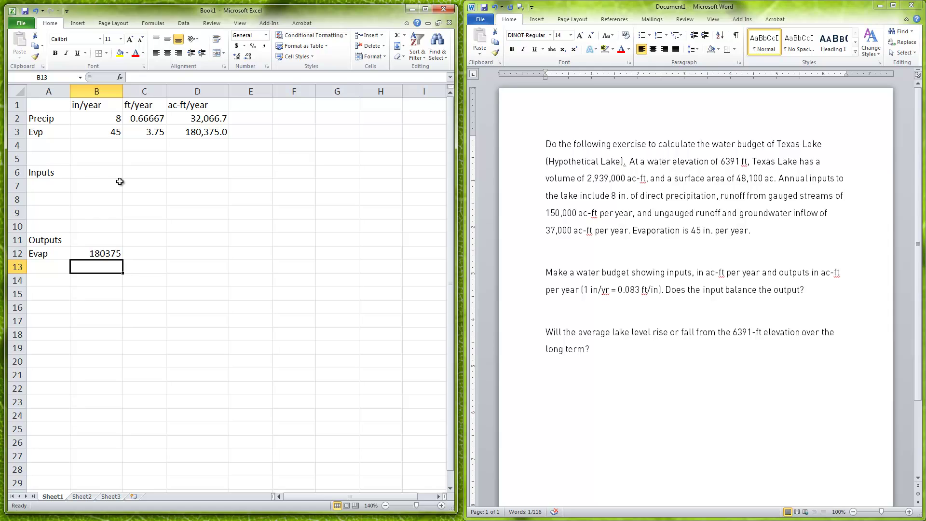
Add Precipitation with 32067 in row 7, widening column A to fit.
click(57, 191)
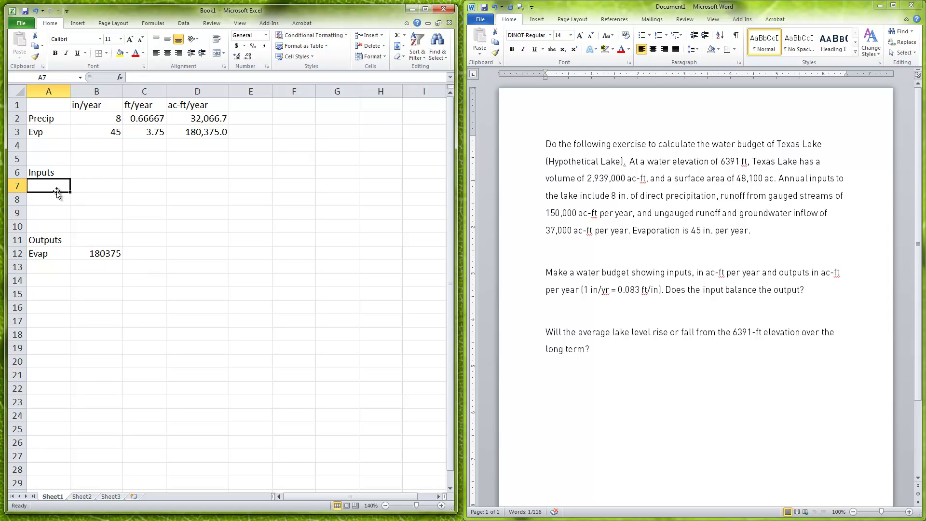
text(P)
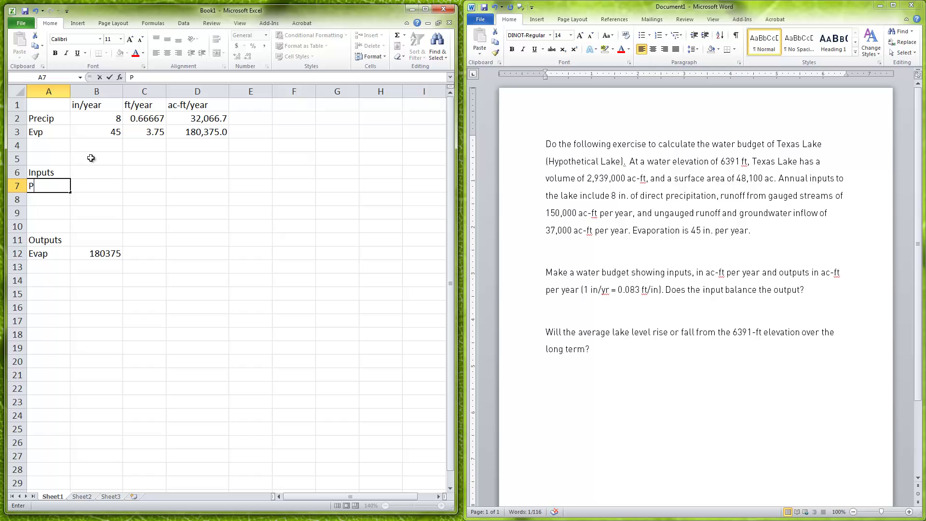
text(recipitation)
key(Tab)
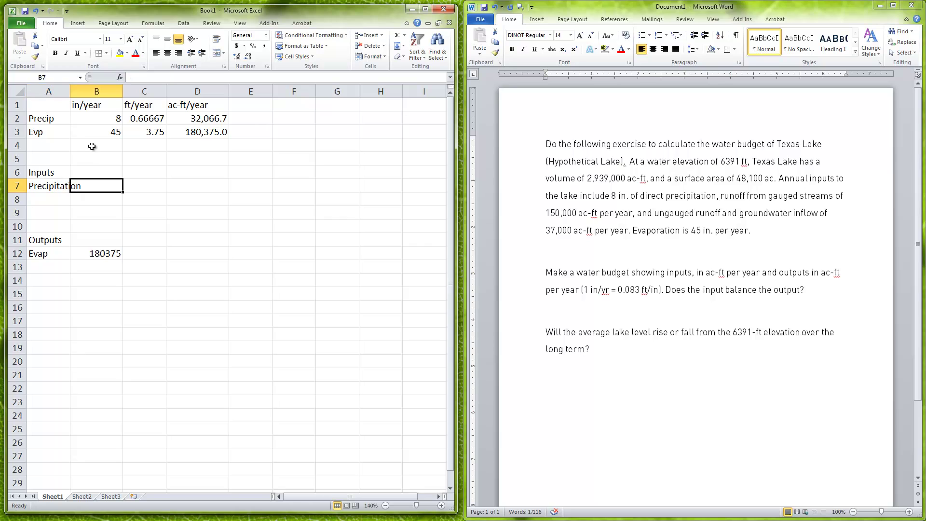
drag(70, 91, 86, 91)
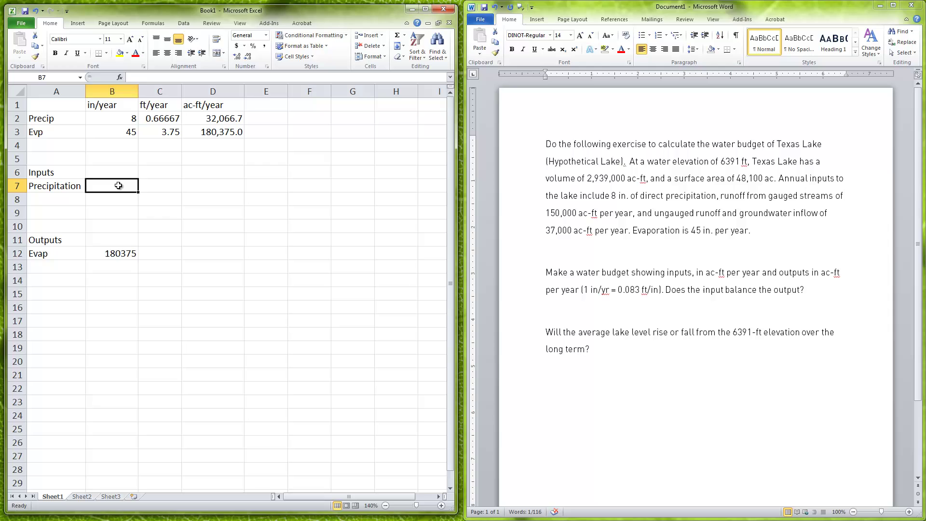
text(32)
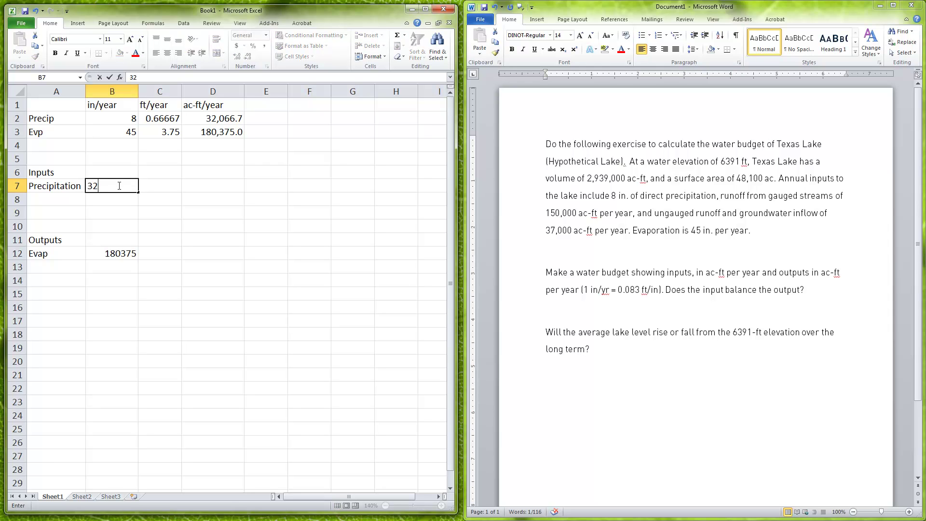
text(067)
click(126, 212)
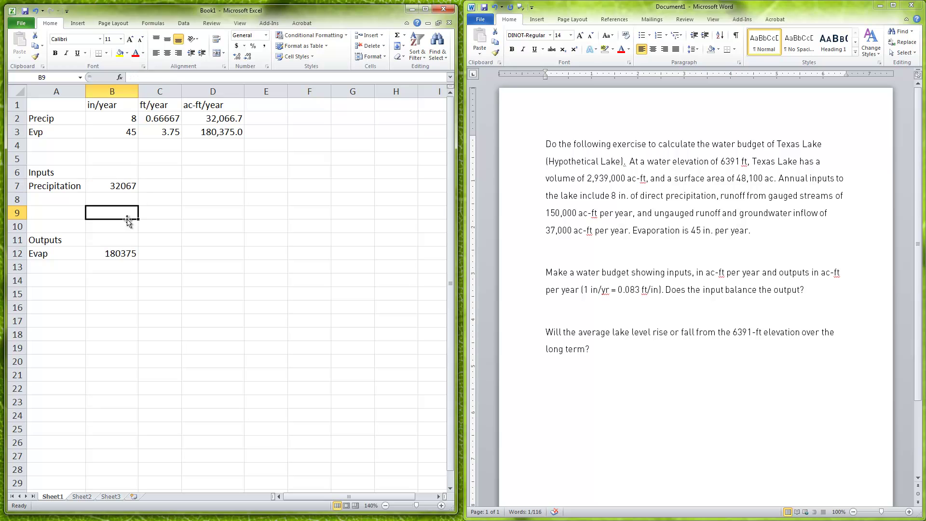
Add the inputs Streamflow 150000 and Ungaged Flow 37000 in rows 8 and 9.
click(70, 201)
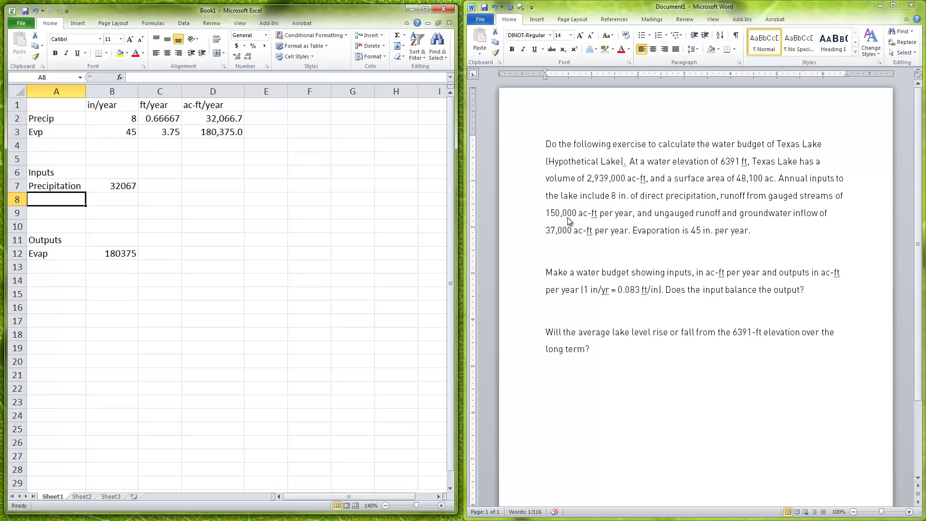
double_click(750, 178)
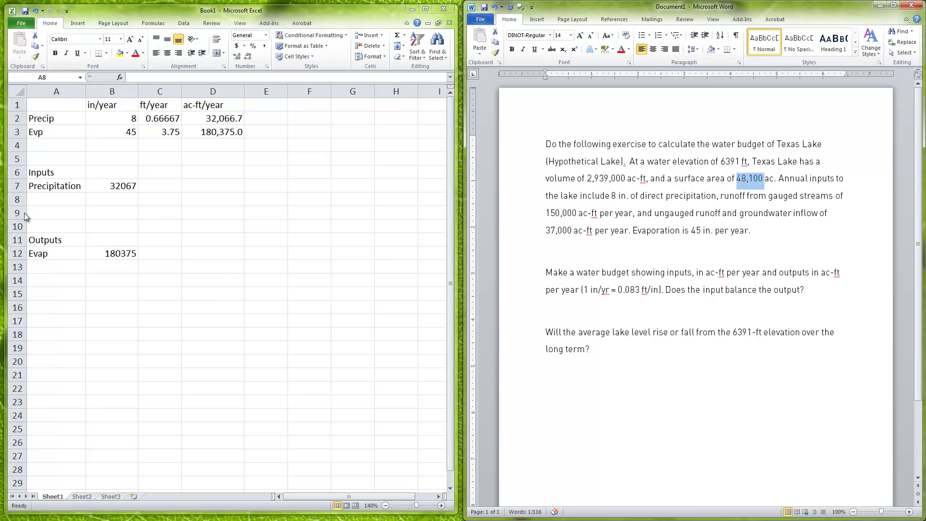
click(66, 198)
text(Stream)
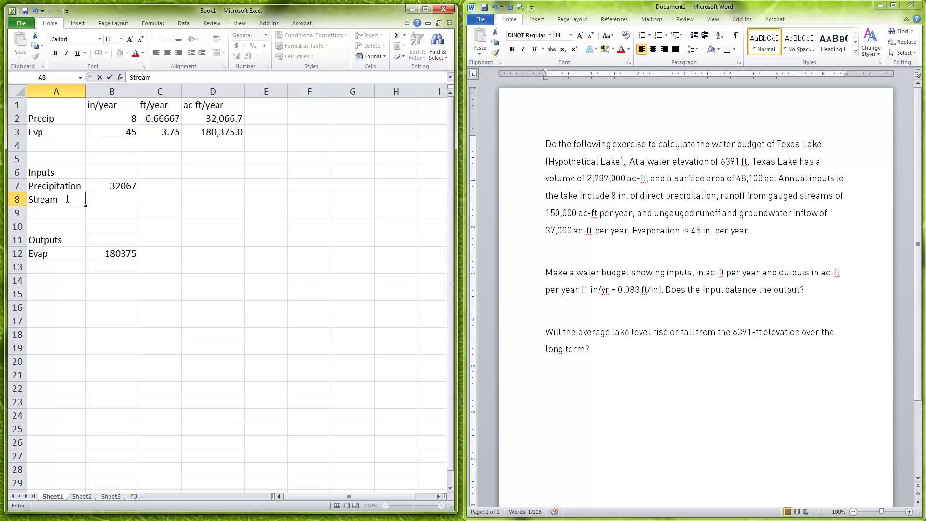
text(flow)
key(Tab)
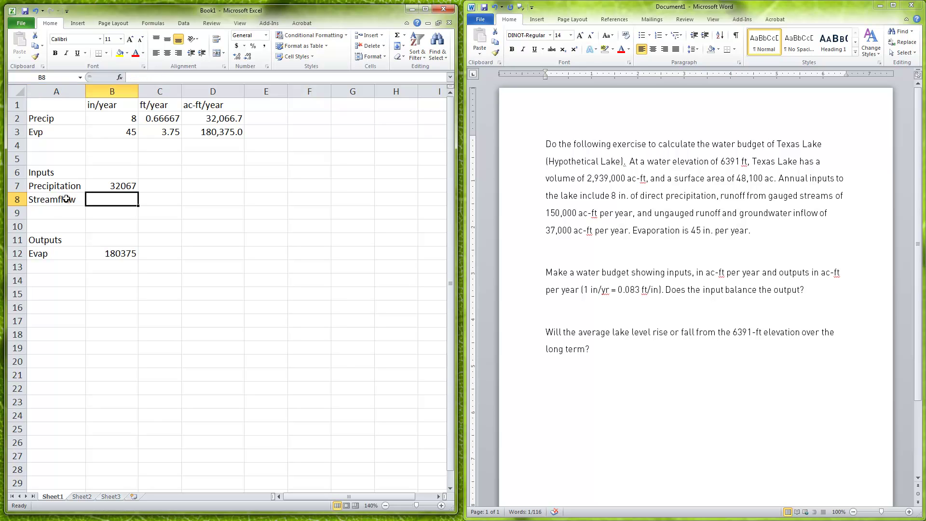
text(150)
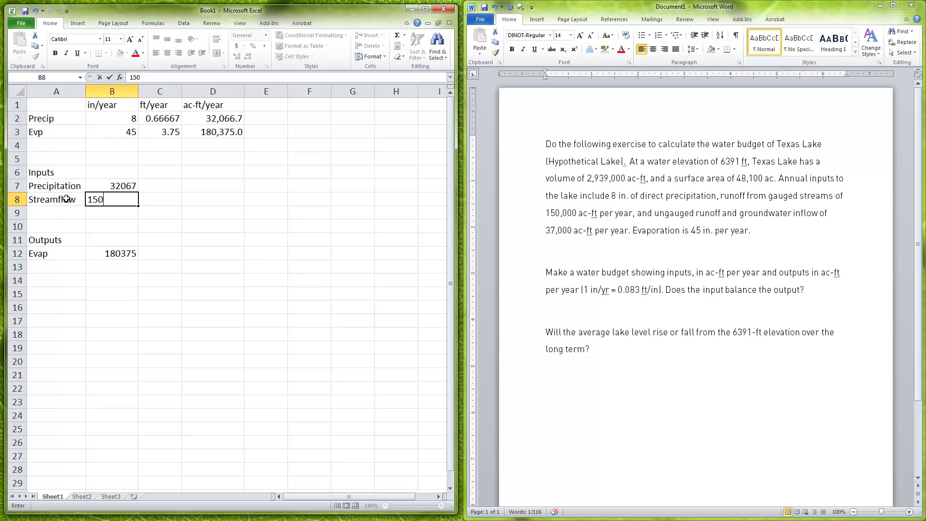
text(000)
key(Return)
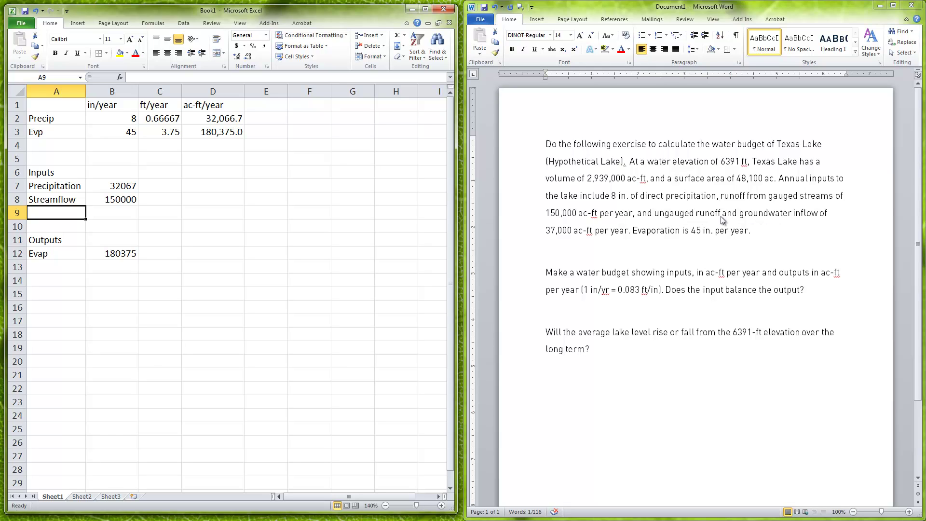
click(116, 212)
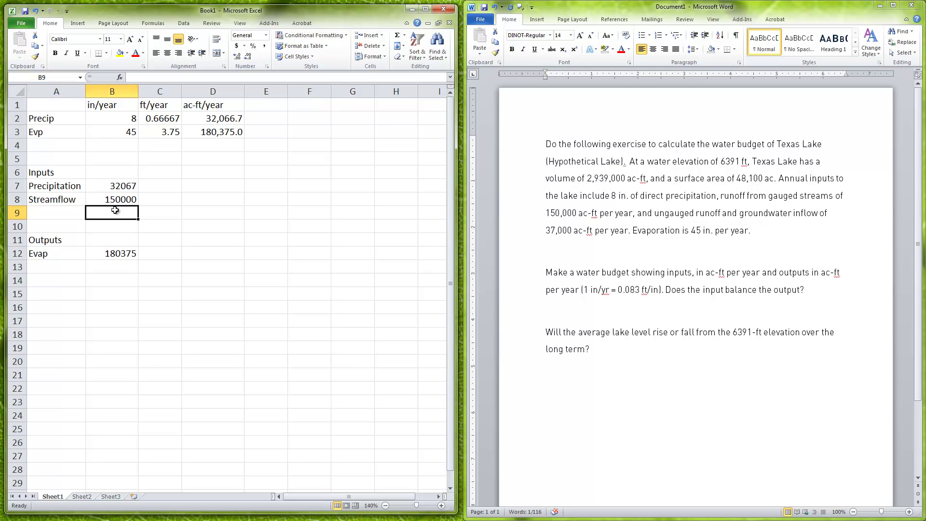
text(37000)
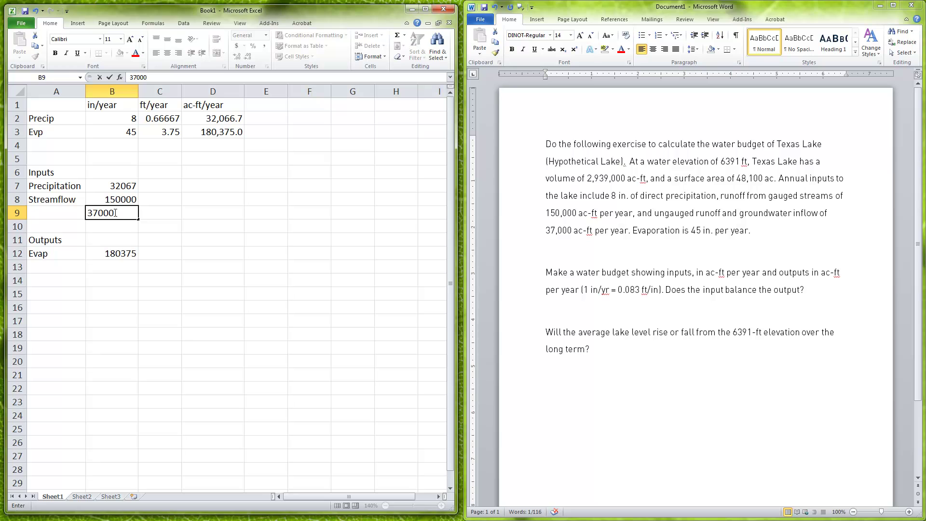
key(Return)
click(63, 211)
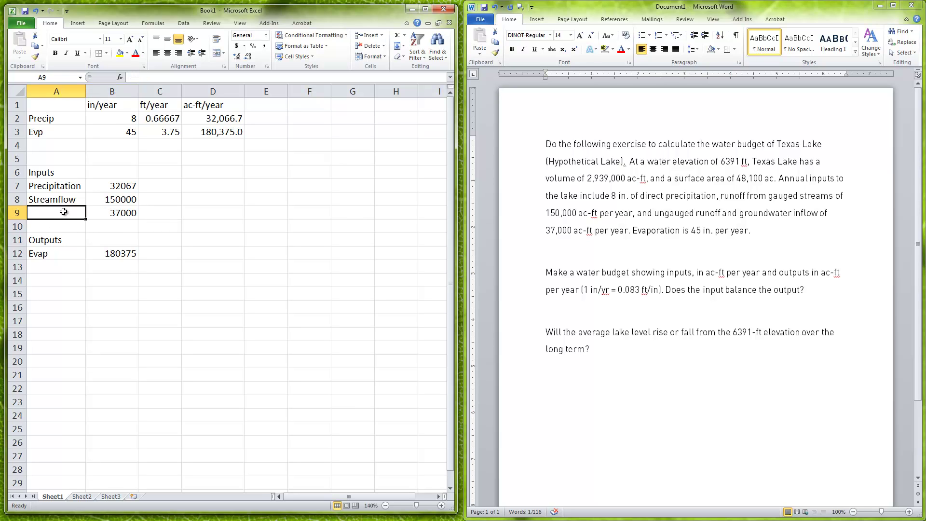
text(Ungaged)
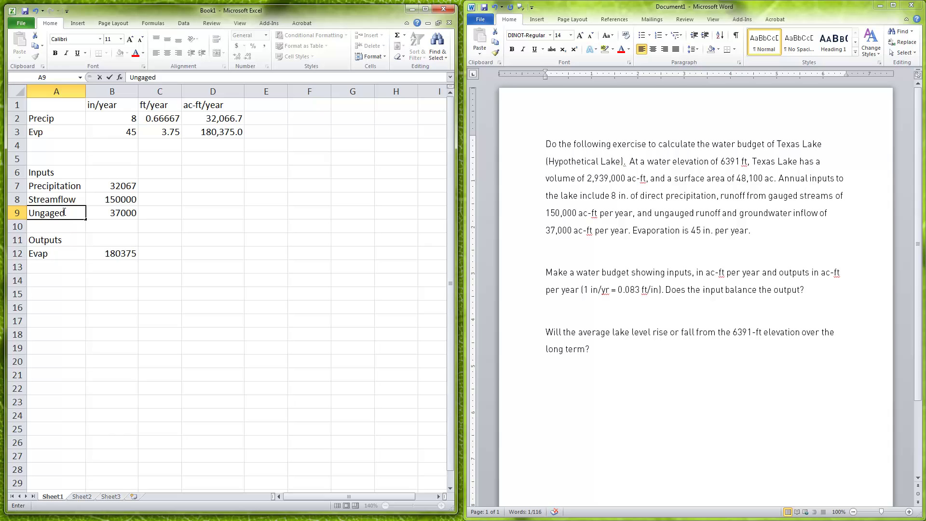
text( Flow)
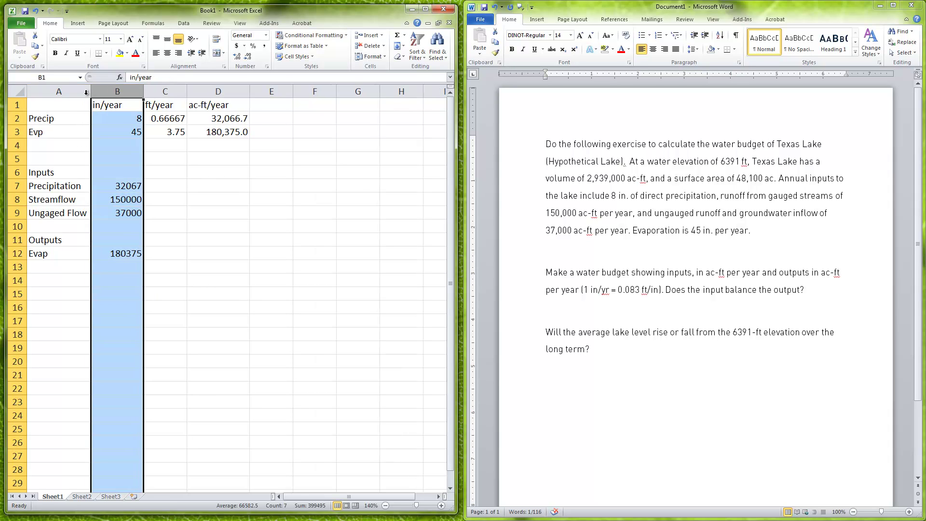
click(90, 228)
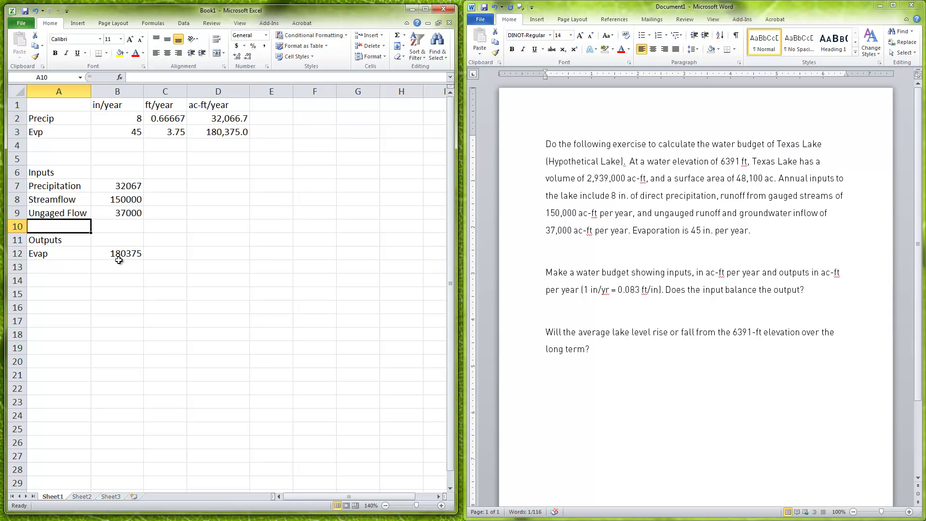
Move the Outputs and Evap block to C6, beside the Inputs list.
drag(46, 240, 130, 254)
drag(72, 233, 181, 176)
click(183, 211)
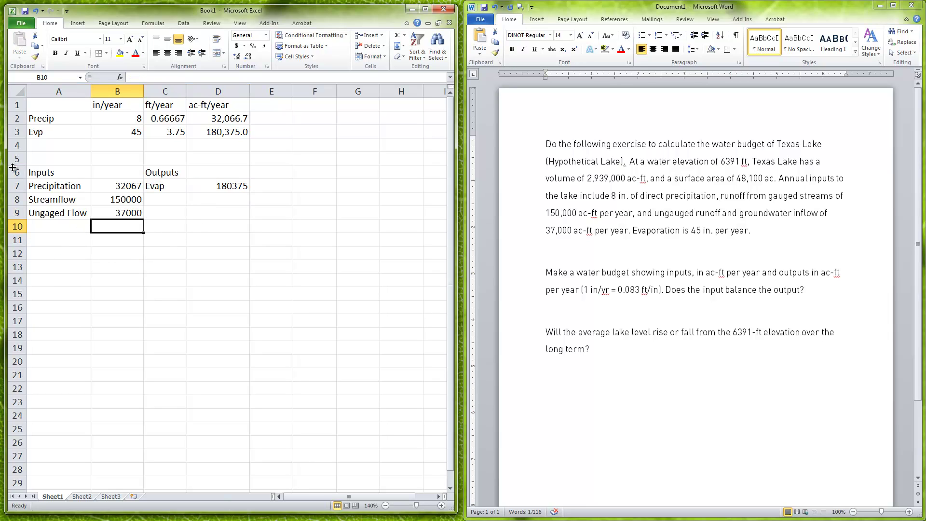
Insert a blank column before the table and label cell A10 'Total'.
click(55, 95)
right_click(55, 95)
click(72, 166)
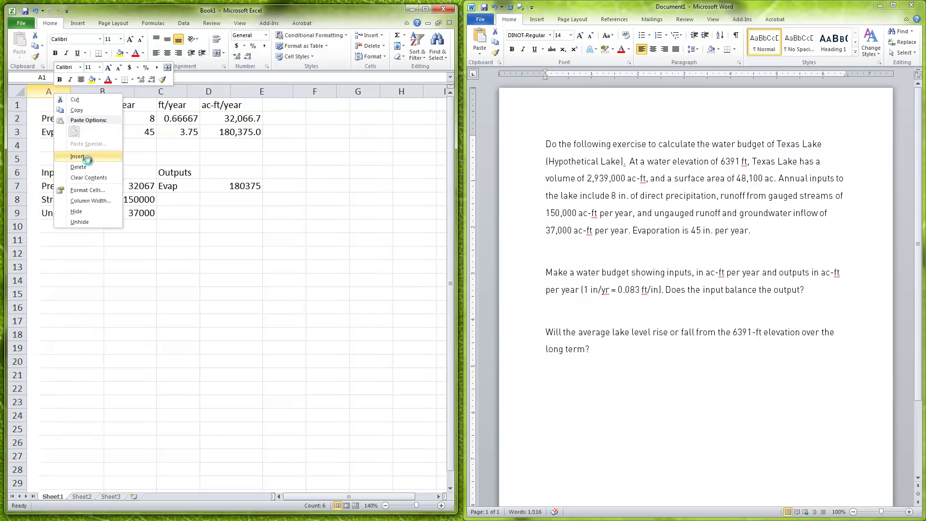
click(59, 225)
text(Total)
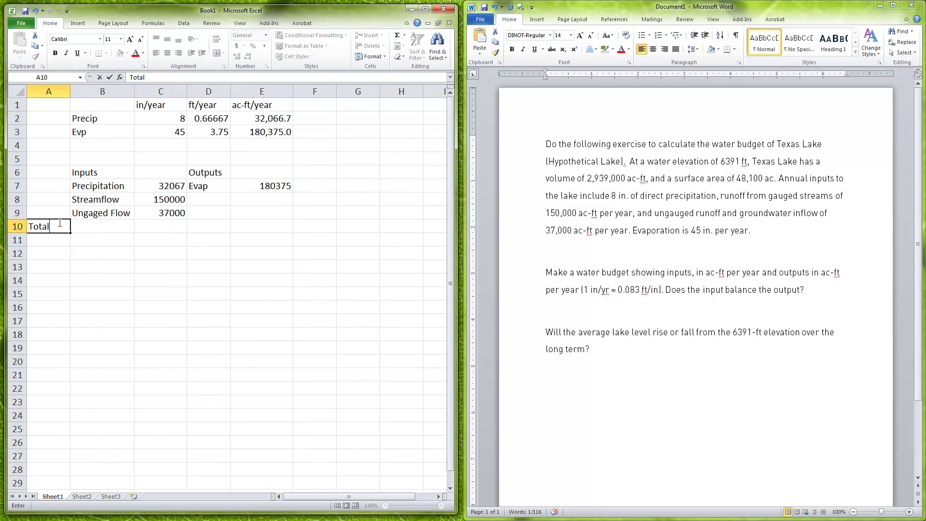
key(Tab)
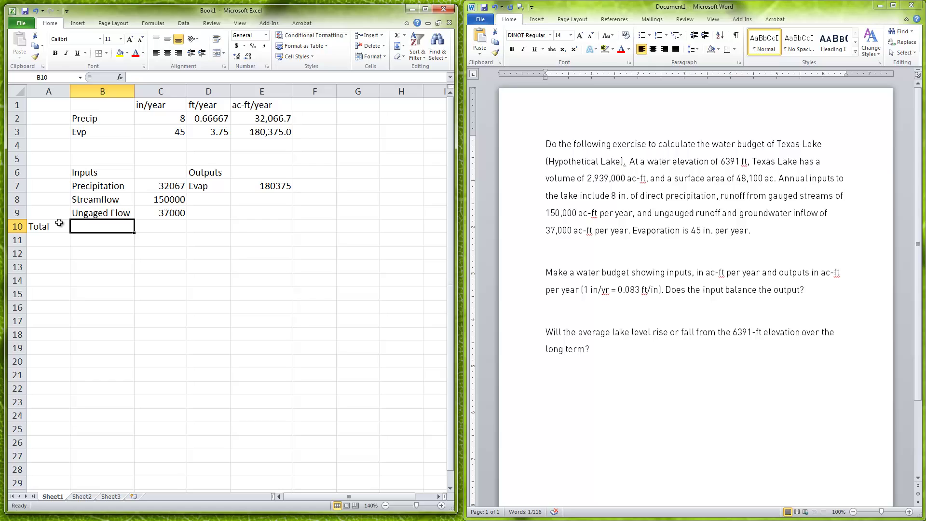
Total the inputs in C10 with =SUM(C7:C9), giving 219067.
click(169, 233)
text(=)
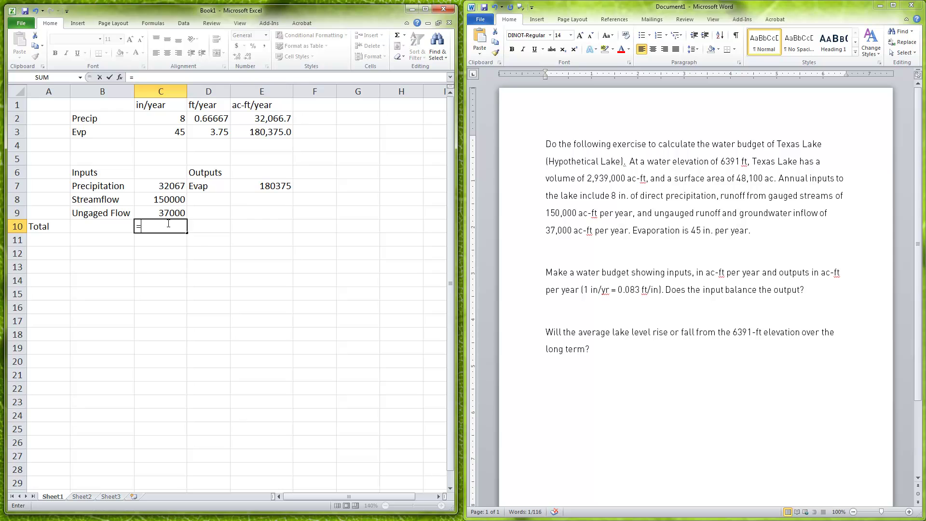
text(sum)
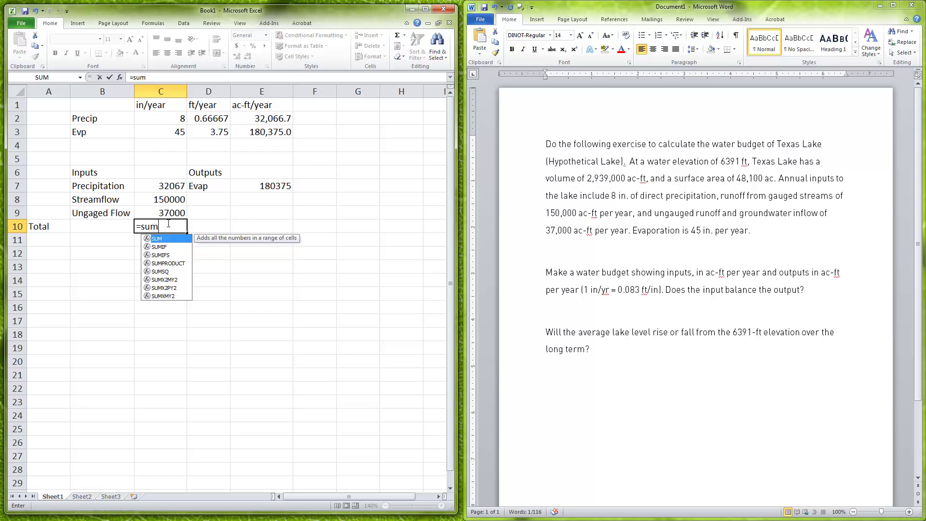
text(()
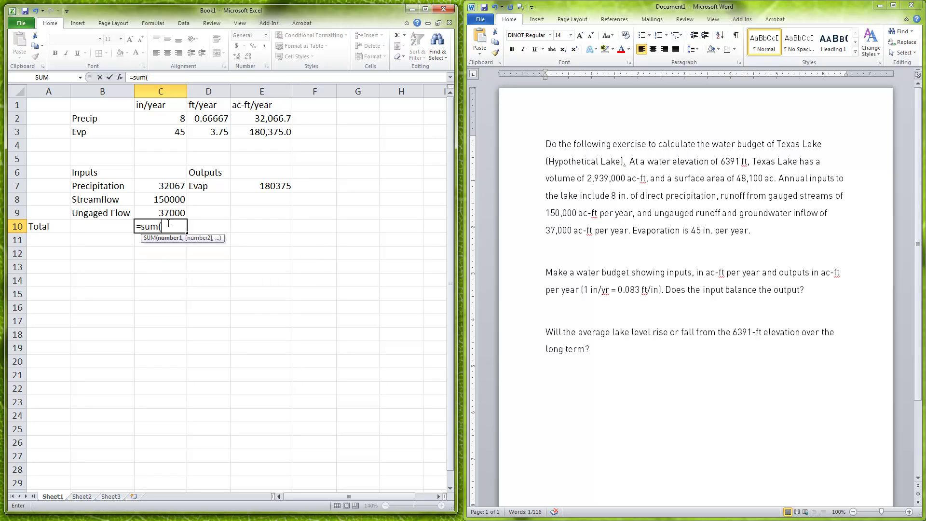
click(170, 185)
drag(170, 184, 169, 213)
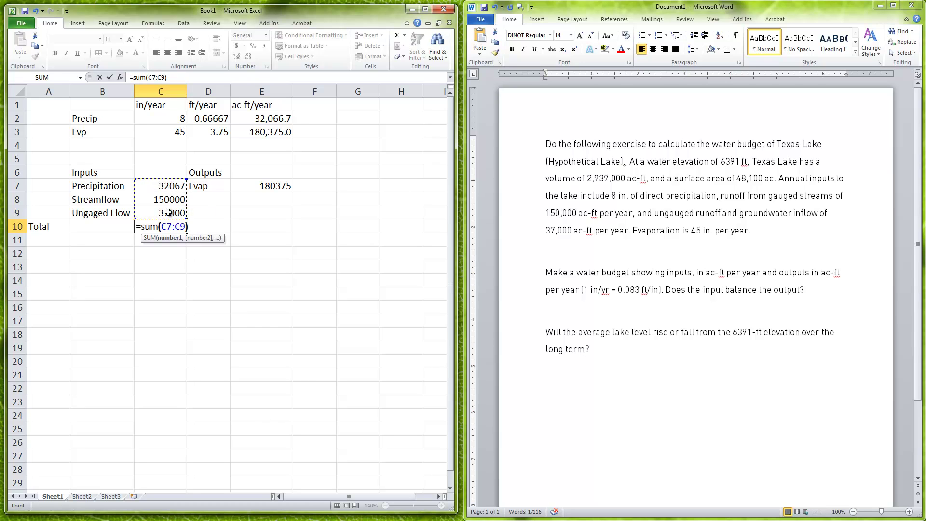
key(Return)
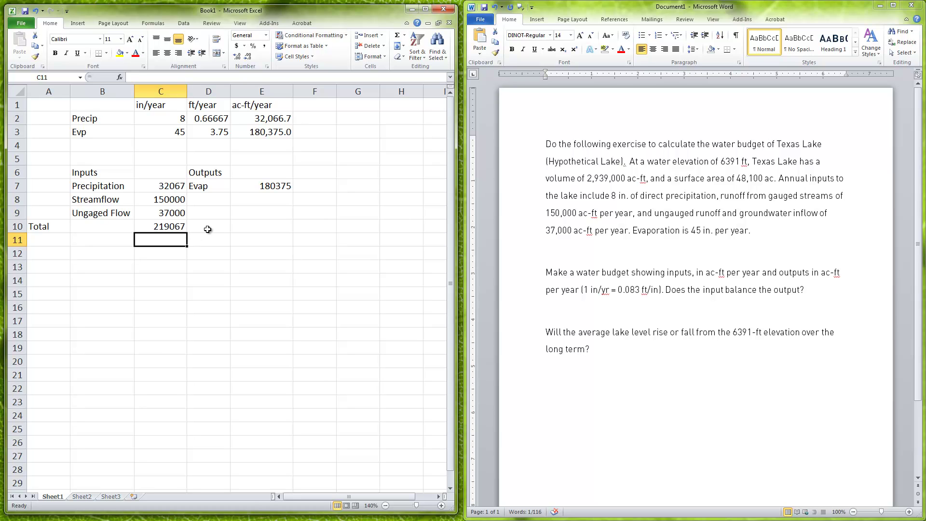
Set the outputs total in E10 to =E7, giving 180375.
click(268, 227)
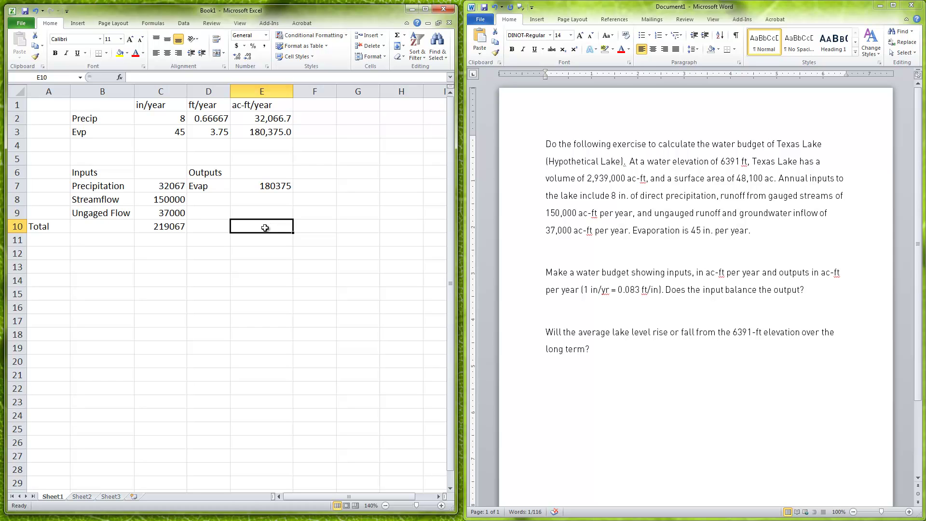
text(=)
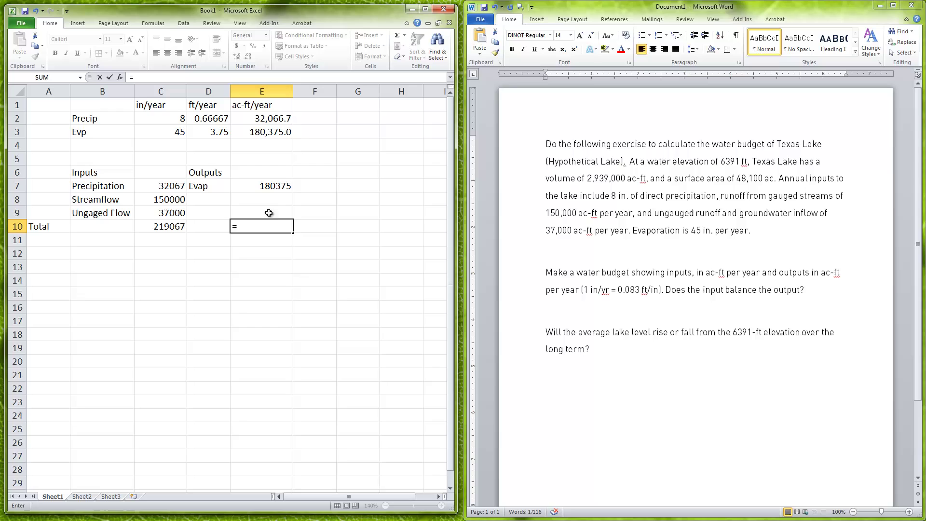
click(271, 185)
key(Return)
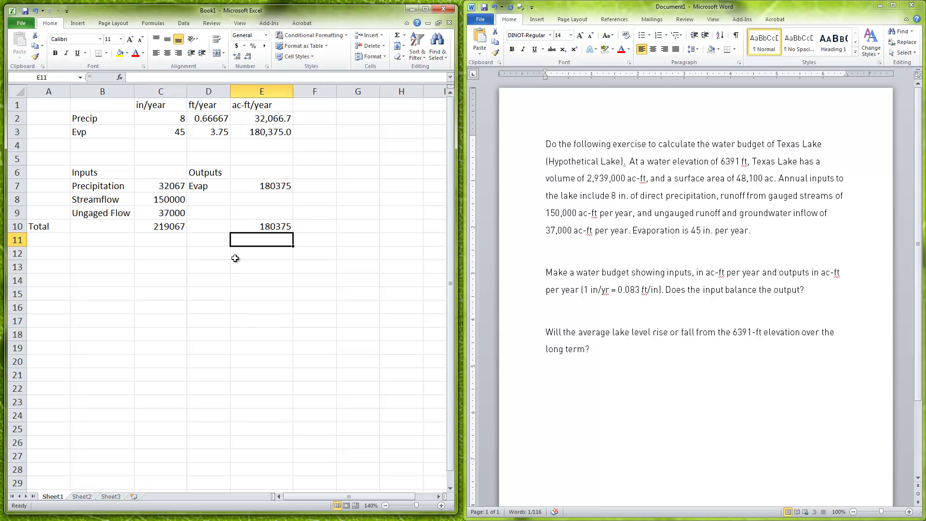
click(235, 265)
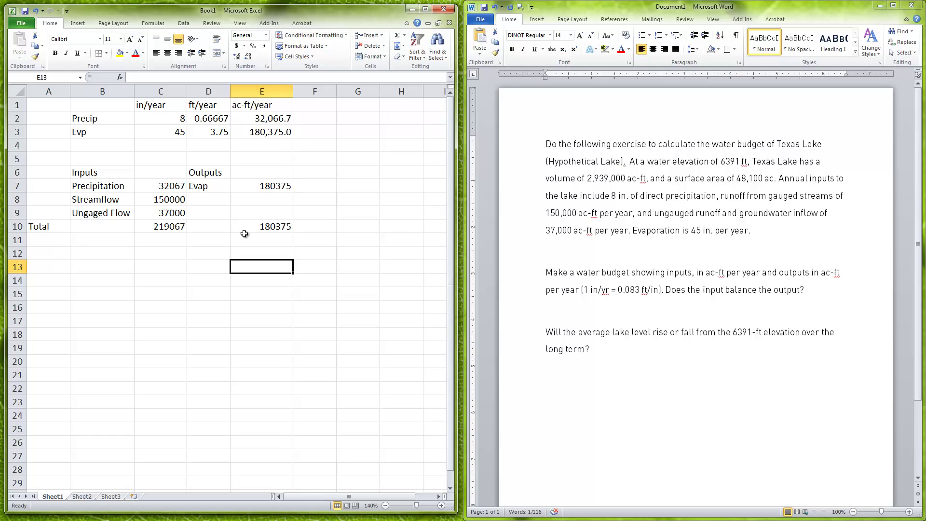
Format C7:C10 as Number with 0 decimal places and a 1000 separator.
click(246, 231)
click(126, 226)
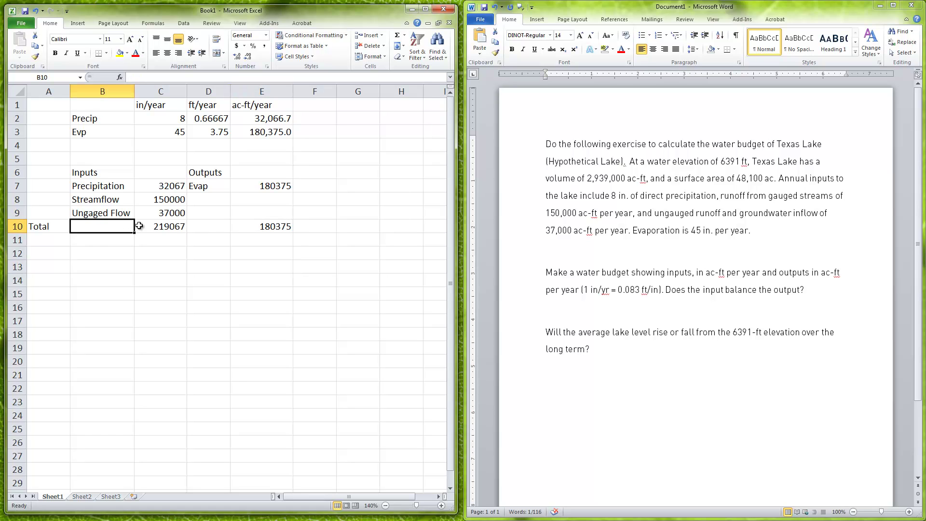
click(162, 230)
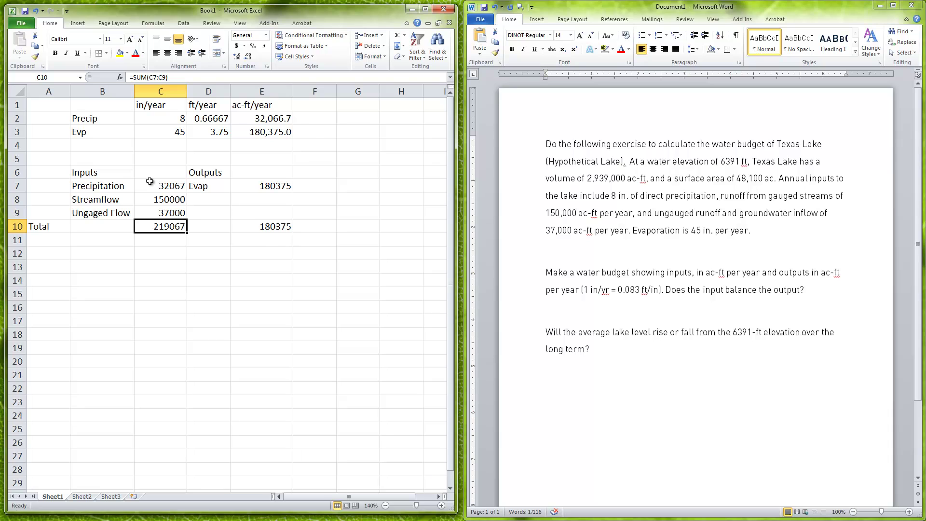
drag(167, 182, 176, 231)
right_click(176, 231)
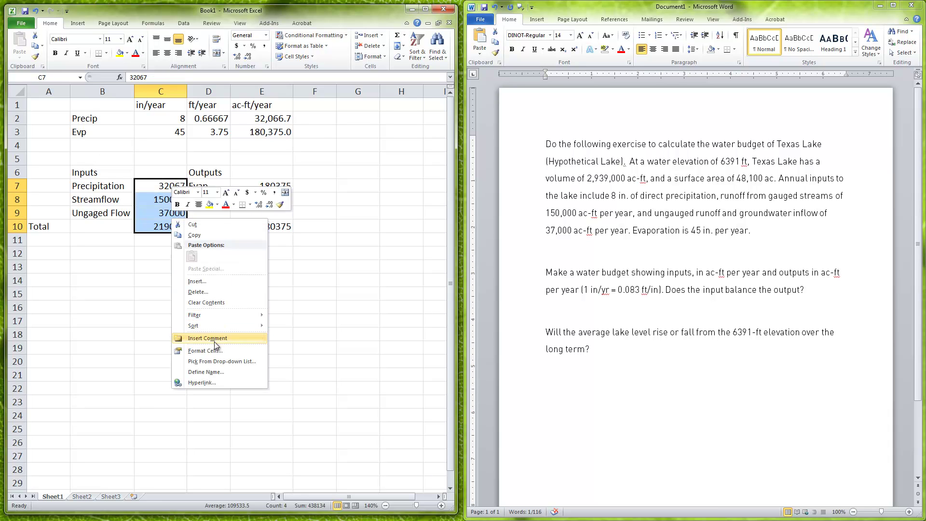
click(207, 339)
click(130, 287)
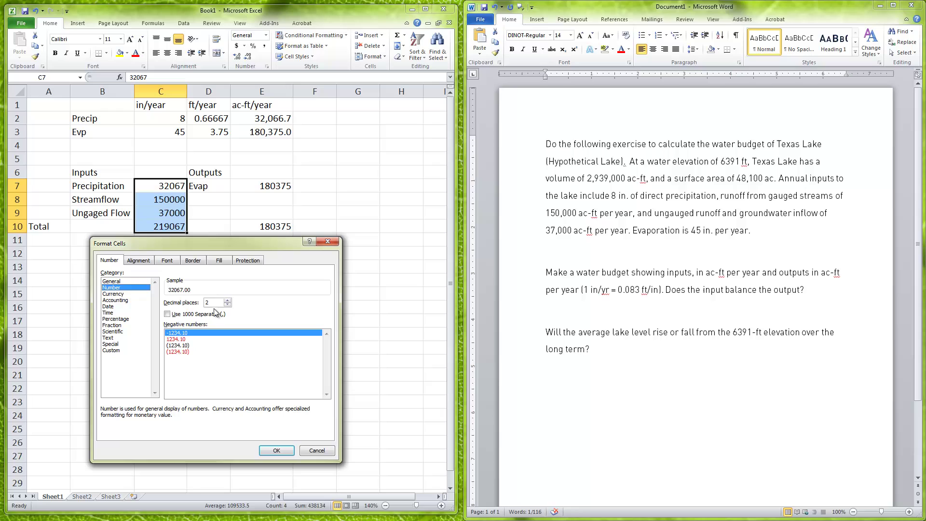
click(180, 314)
click(227, 305)
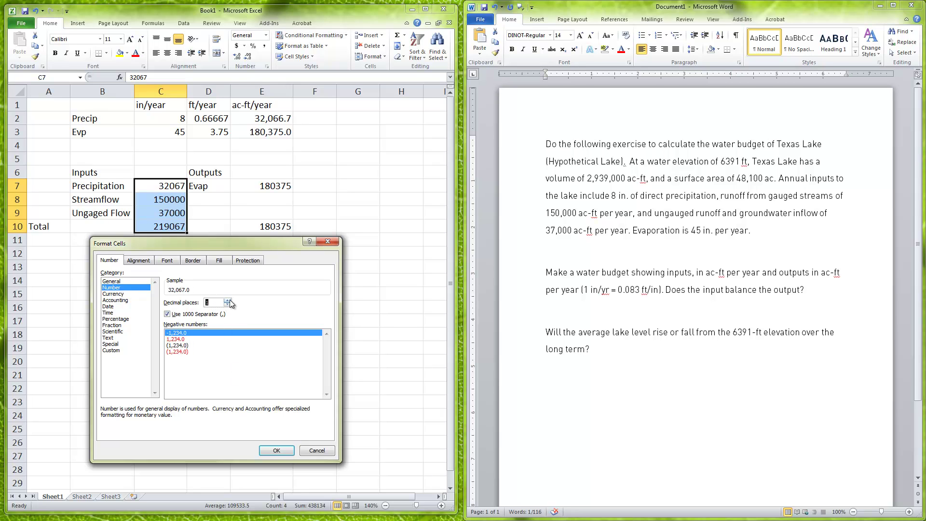
click(228, 304)
click(277, 450)
Format E7:E10 as Number with 0 decimals and a 1000 separator, showing 180,375.
click(282, 226)
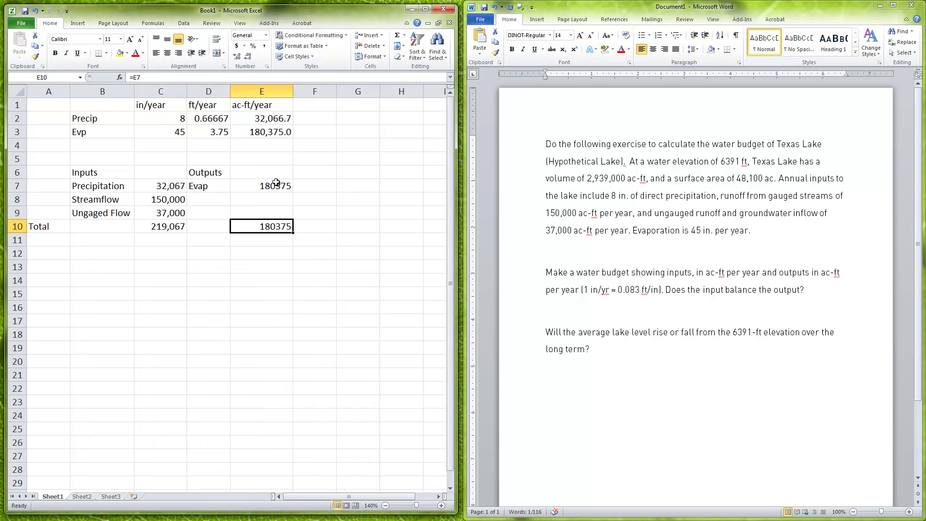
drag(276, 184, 277, 227)
right_click(279, 228)
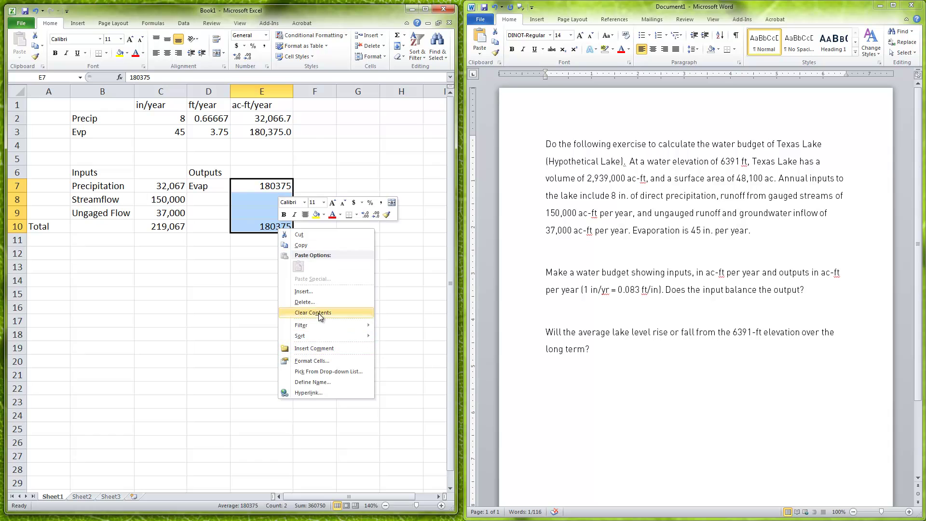
click(314, 360)
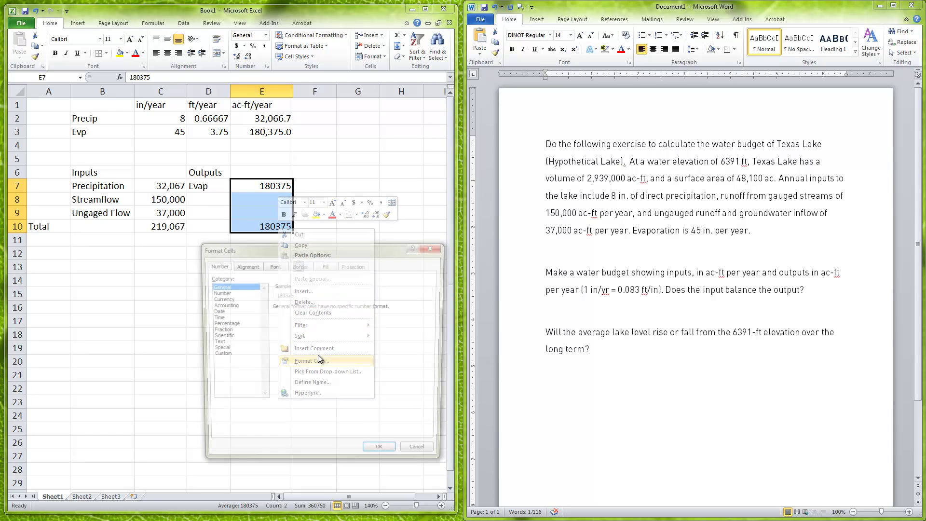
click(231, 293)
click(334, 309)
click(335, 309)
click(274, 319)
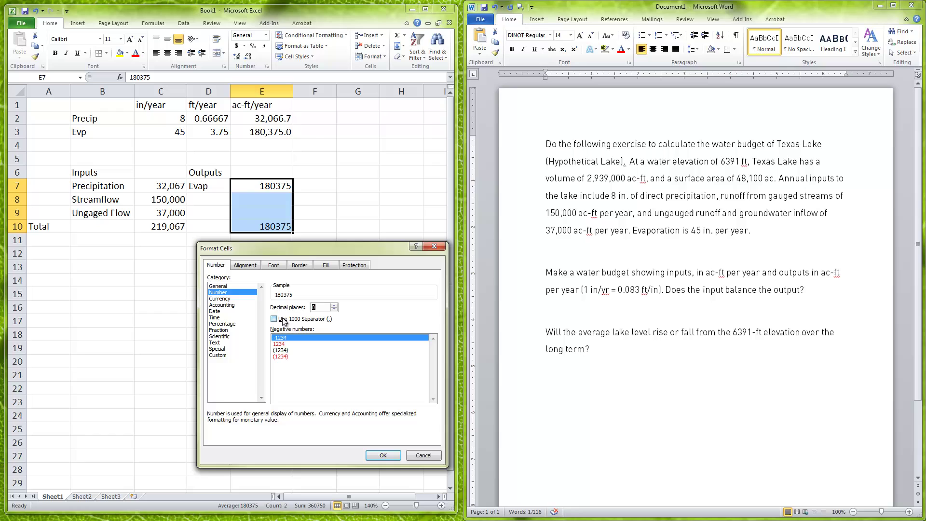
click(383, 455)
click(263, 239)
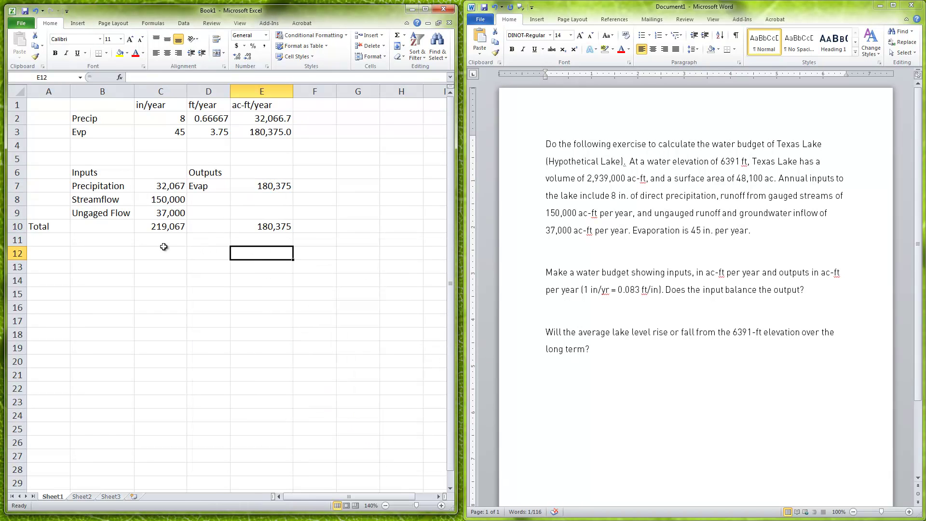
click(149, 238)
click(172, 227)
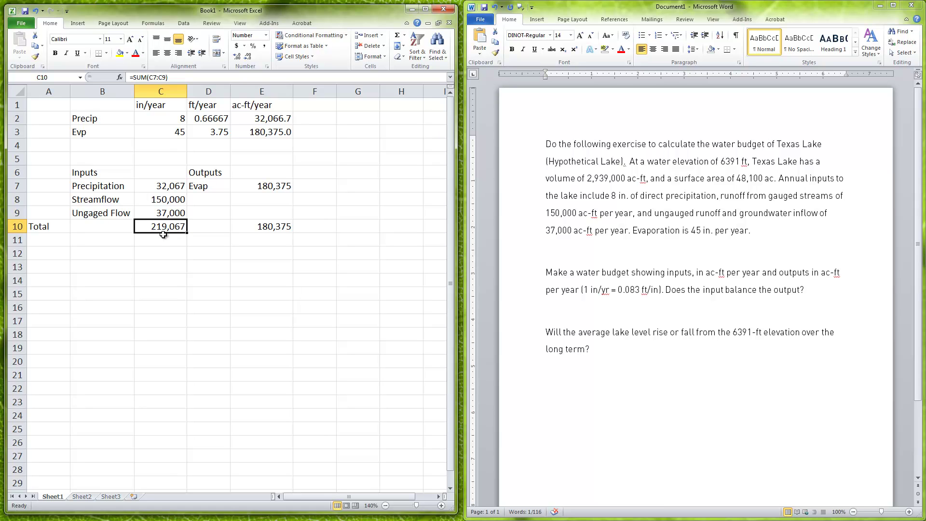
click(196, 266)
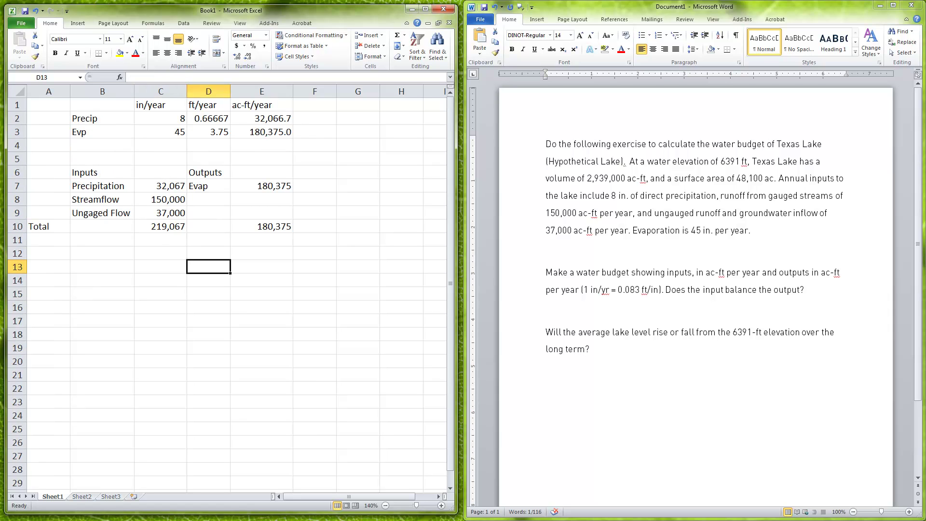
click(234, 307)
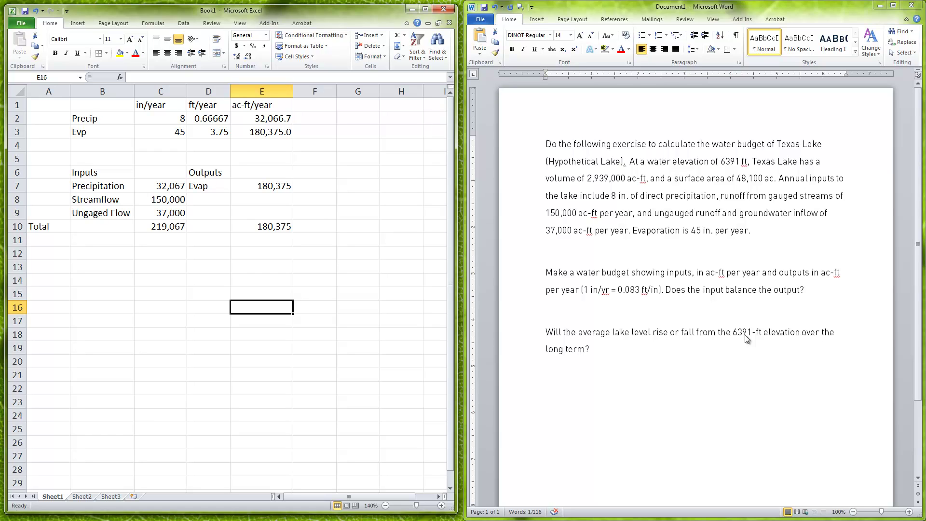
click(324, 253)
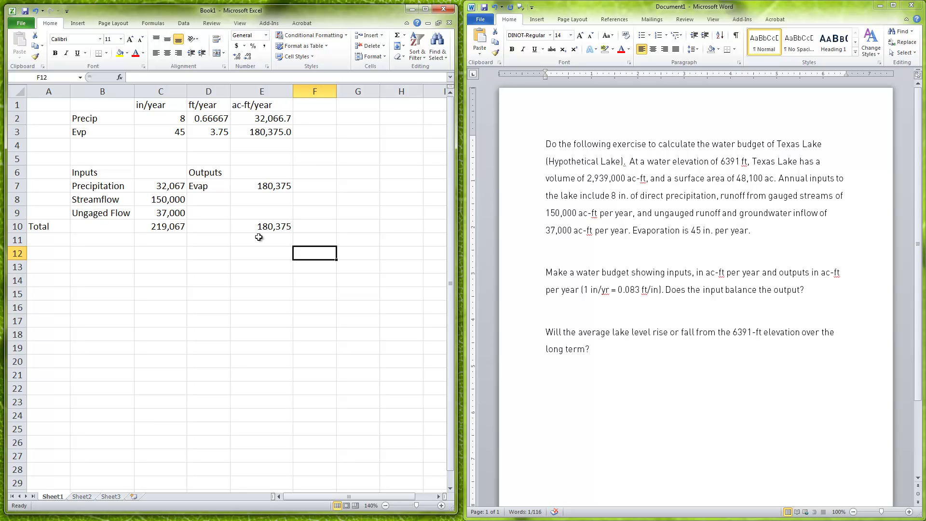
click(252, 271)
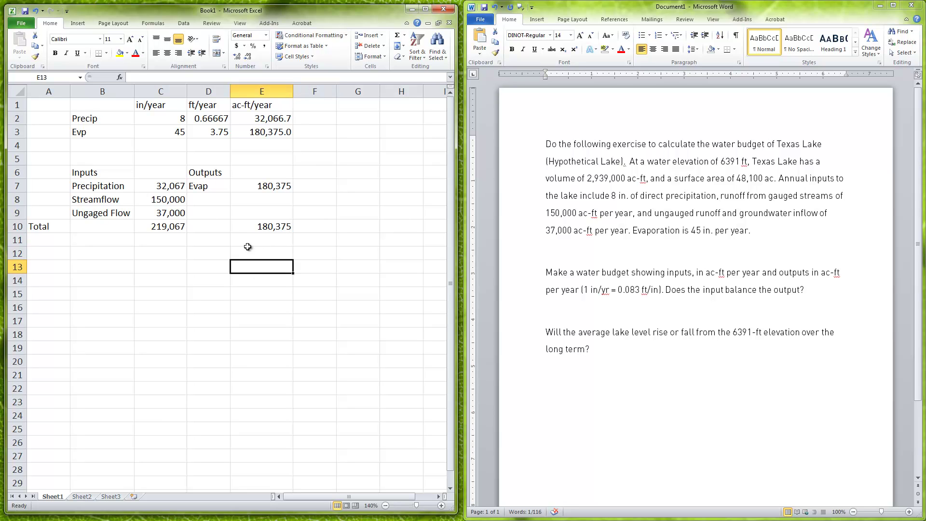
click(167, 227)
click(276, 256)
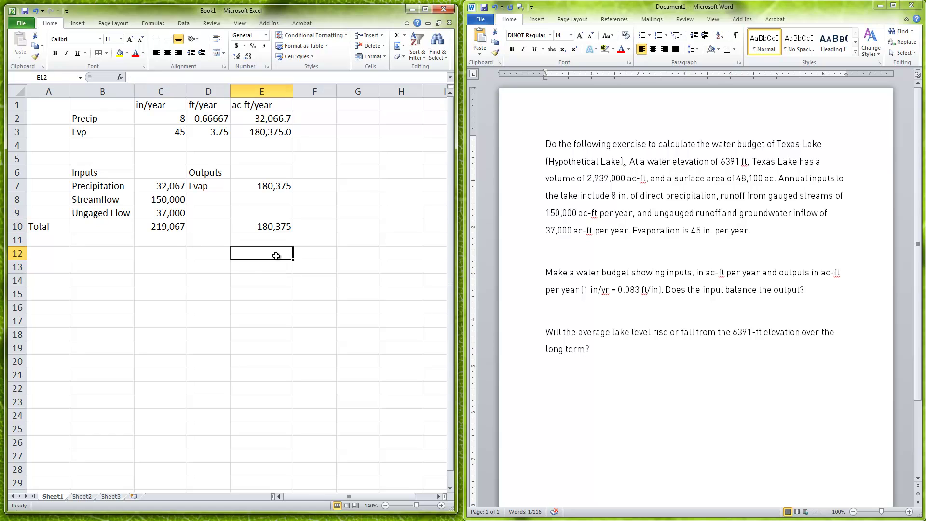
text(=)
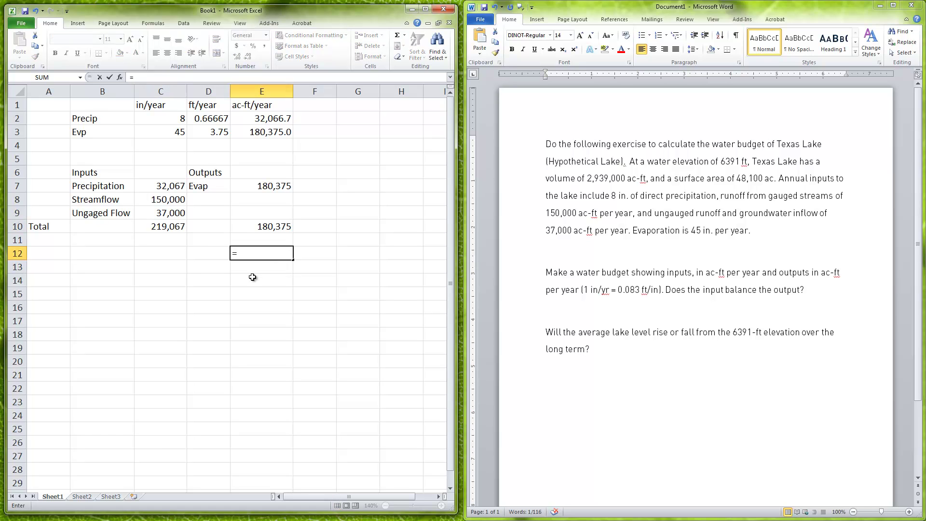
click(172, 225)
text(-)
click(256, 228)
key(Return)
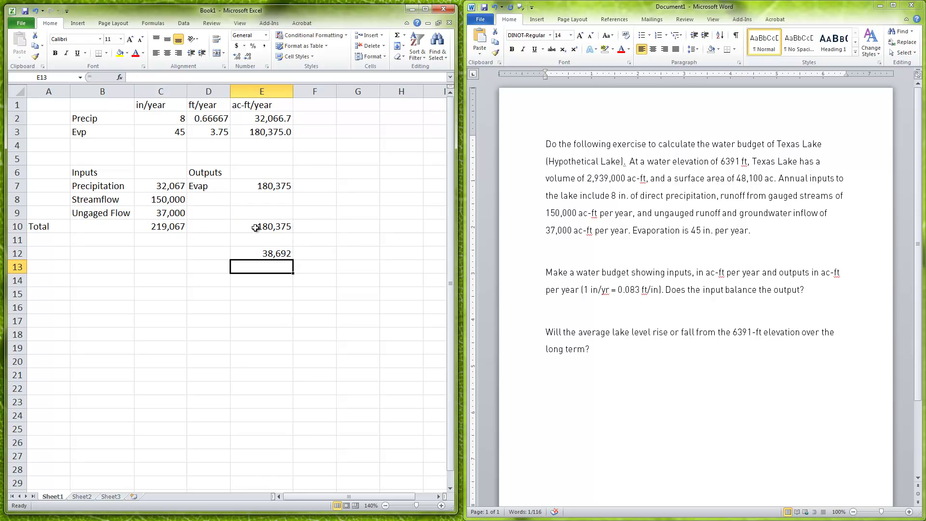
click(263, 295)
click(282, 253)
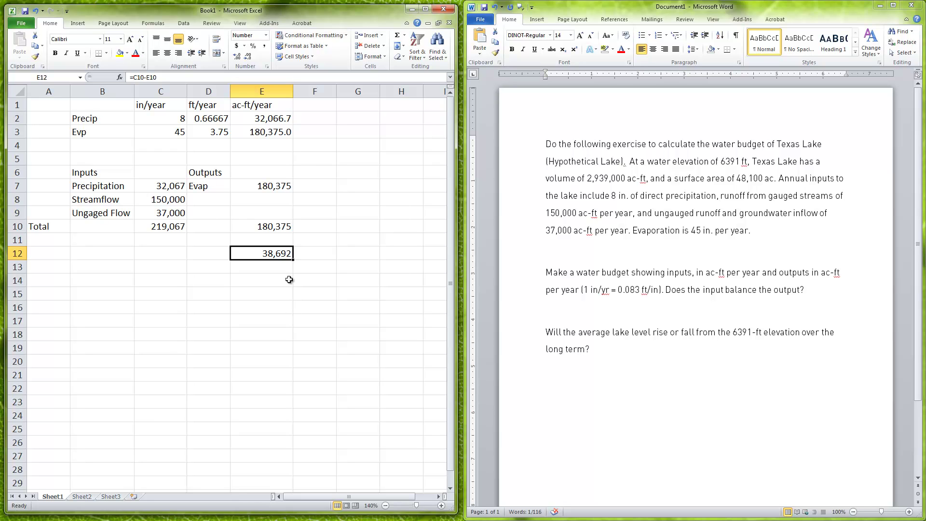
click(288, 282)
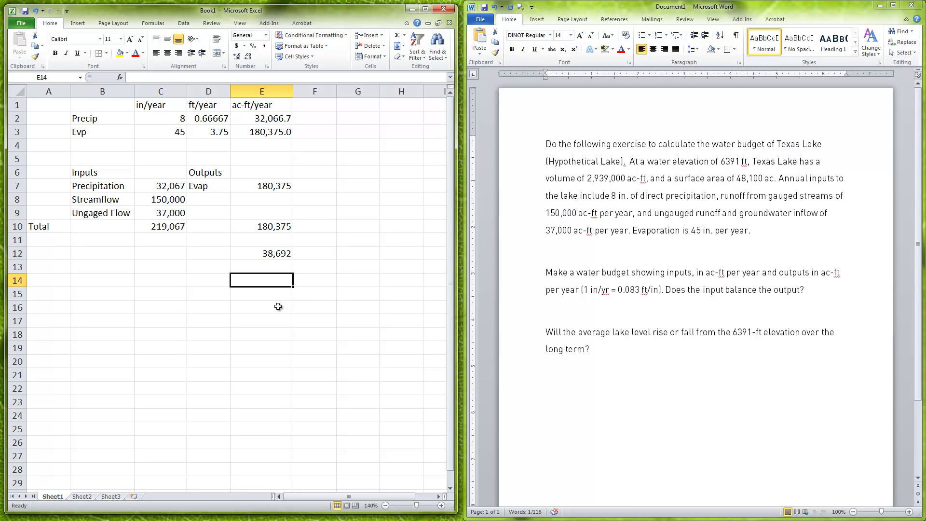
click(289, 264)
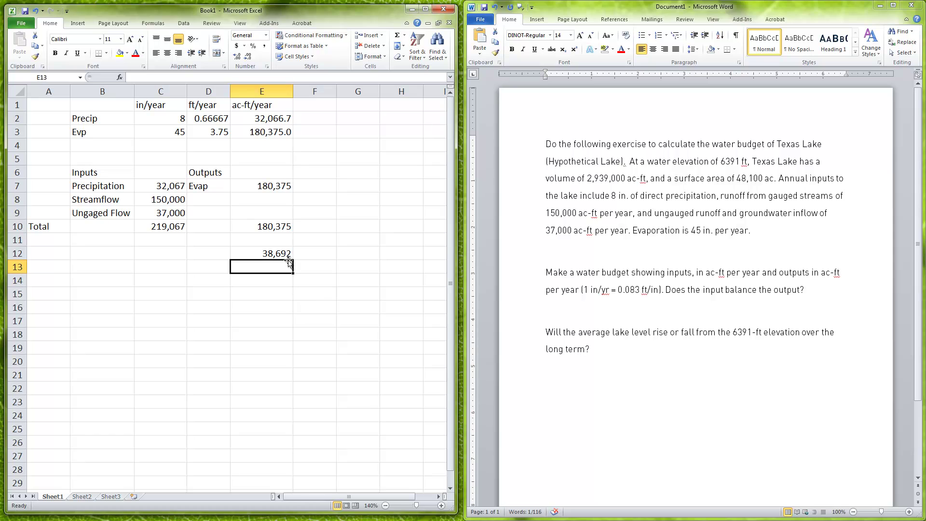
click(283, 257)
key(Delete)
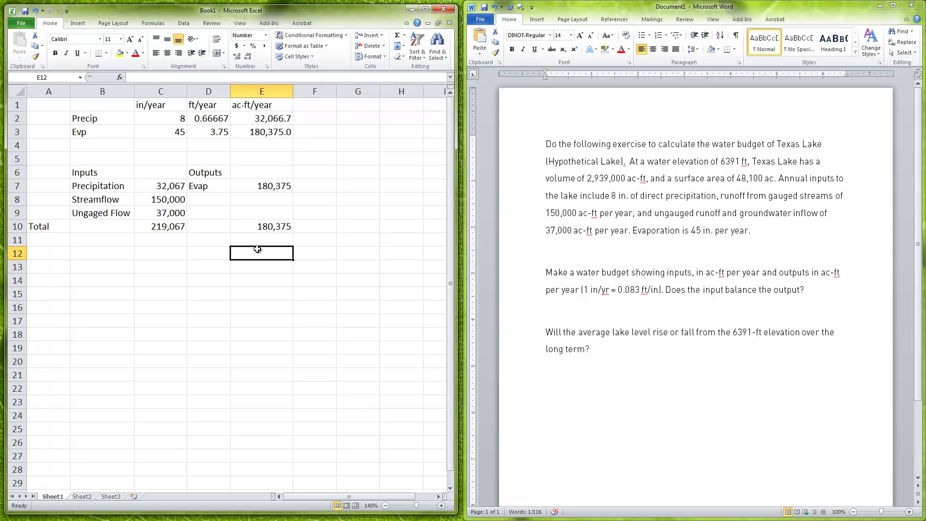
click(217, 282)
click(171, 188)
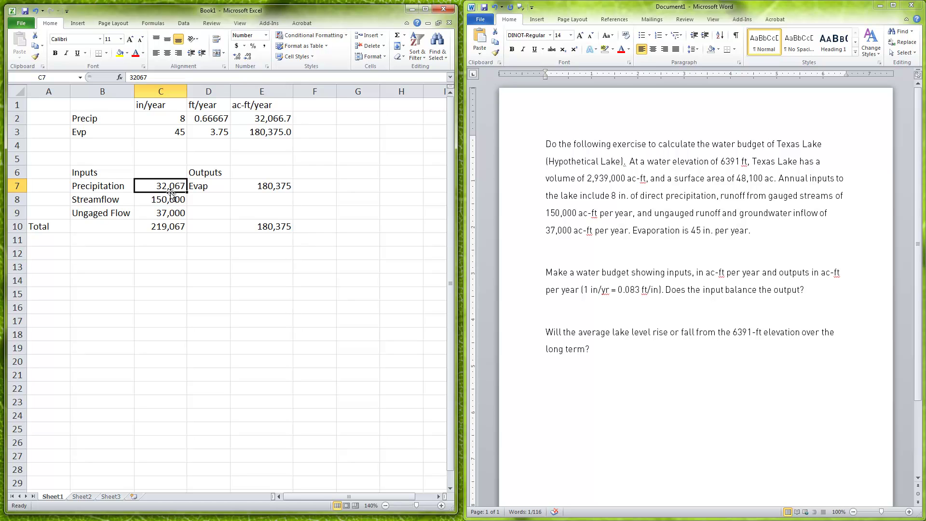
key(Delete)
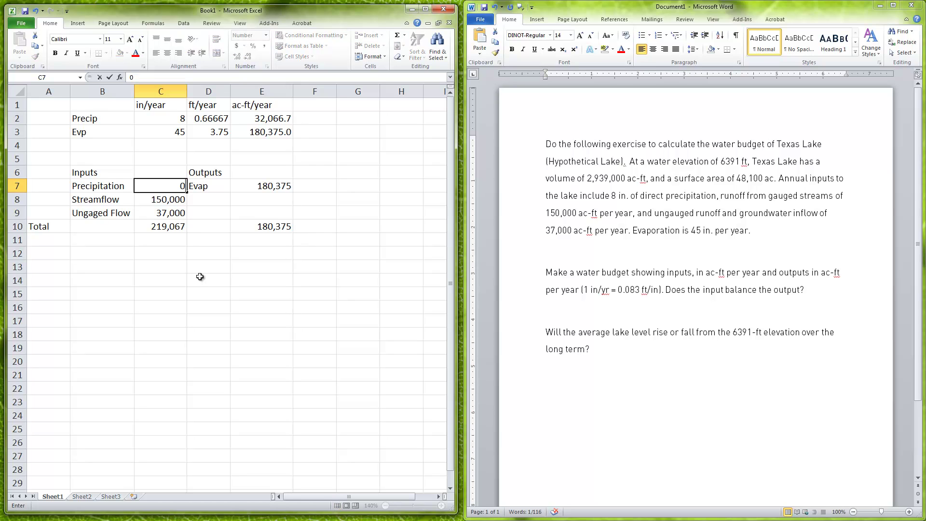
click(197, 284)
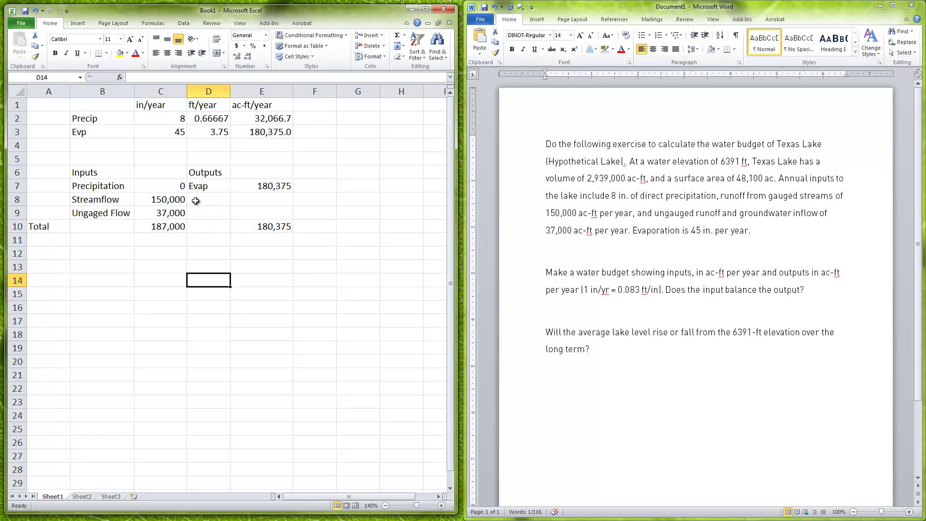
click(175, 215)
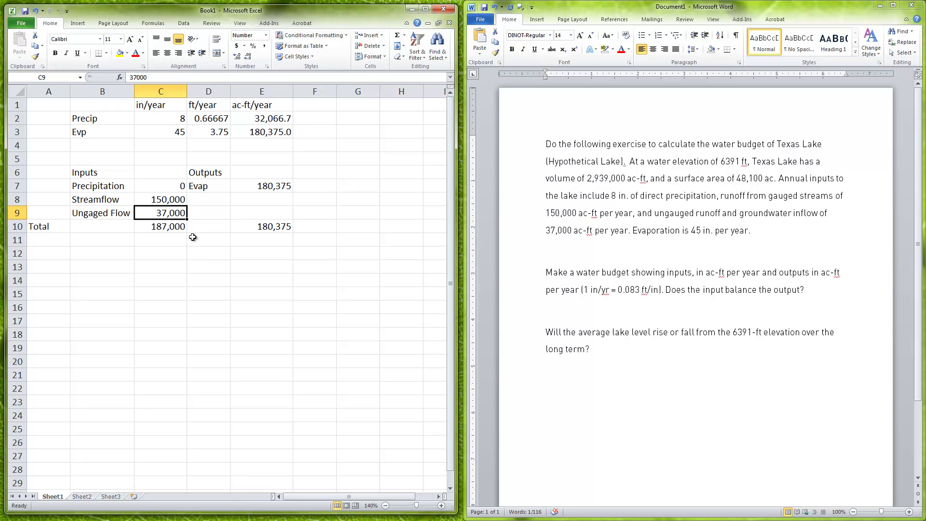
text(0)
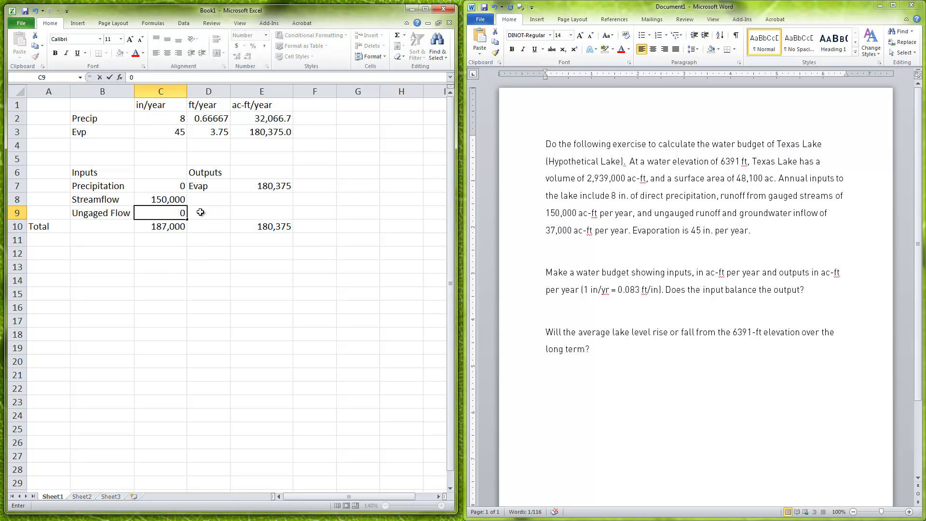
key(Return)
key(Return)
key(Return)
key(Return)
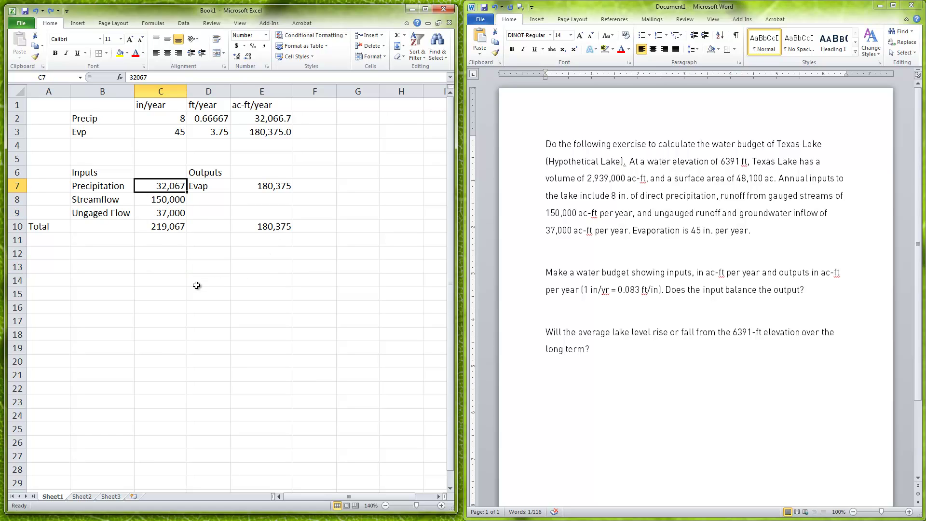
click(196, 285)
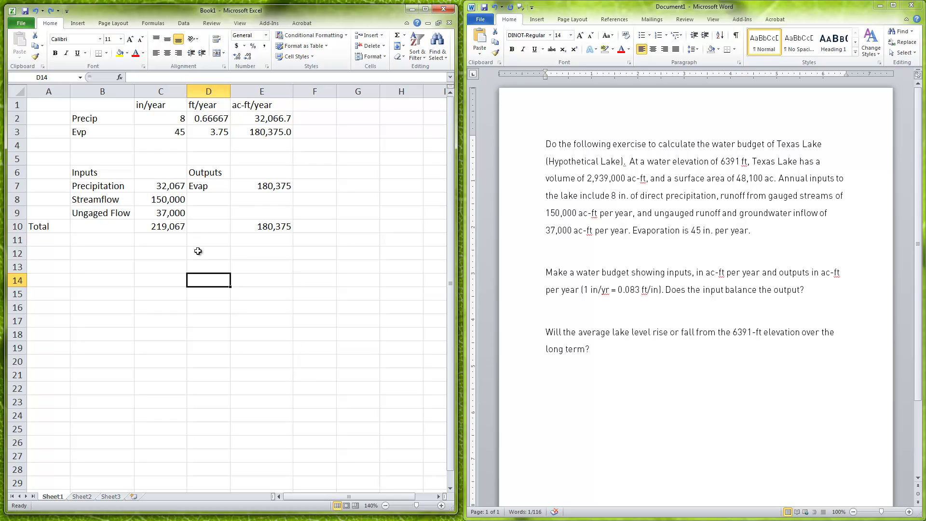
click(230, 249)
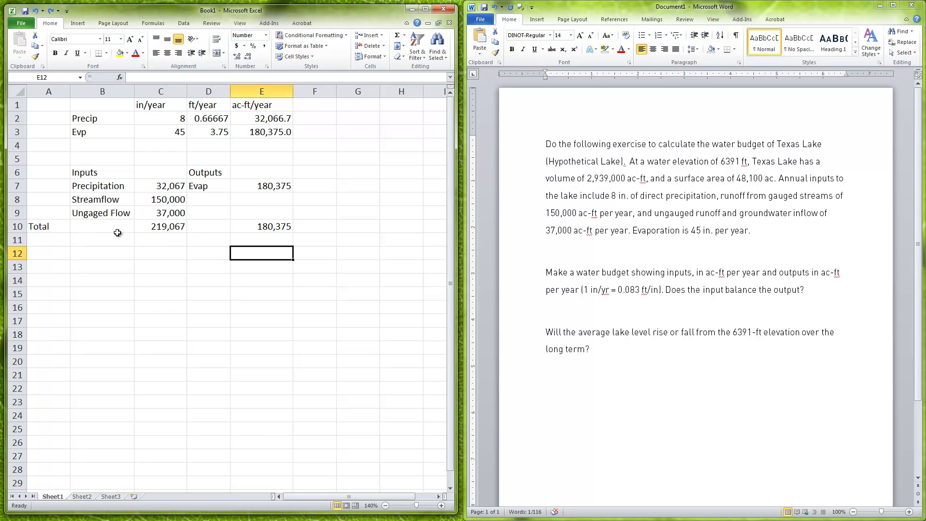